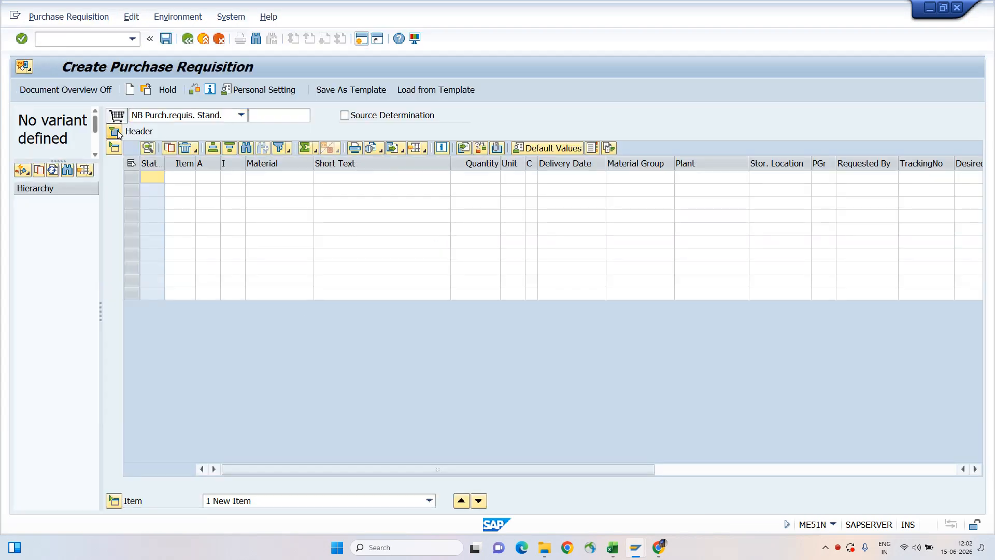
# Collapse the item overview and examine the Header, Item Overview and Item sections of the requisition
pyautogui.click(116, 130)
pyautogui.click(115, 131)
pyautogui.click(115, 148)
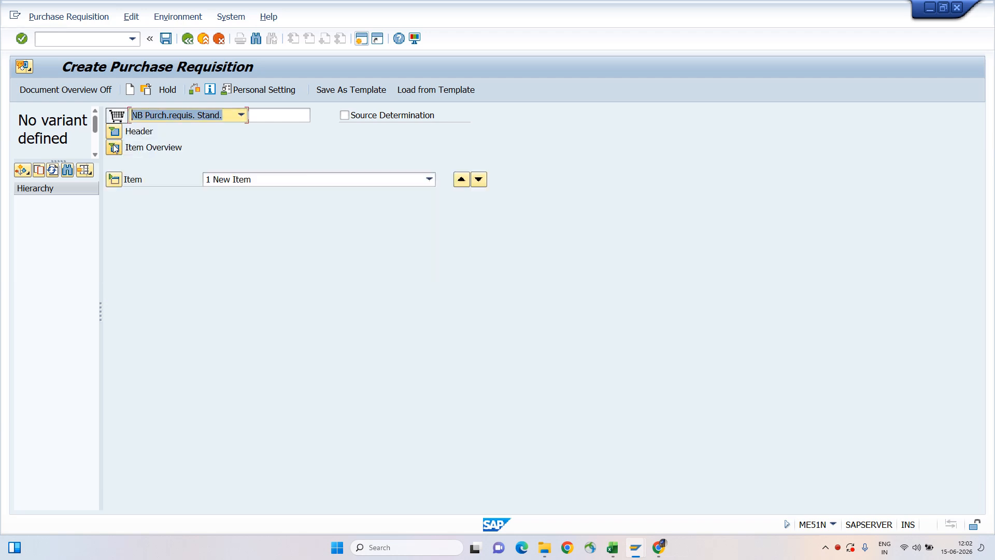
pyautogui.moveTo(127, 132); pyautogui.dragTo(202, 134)
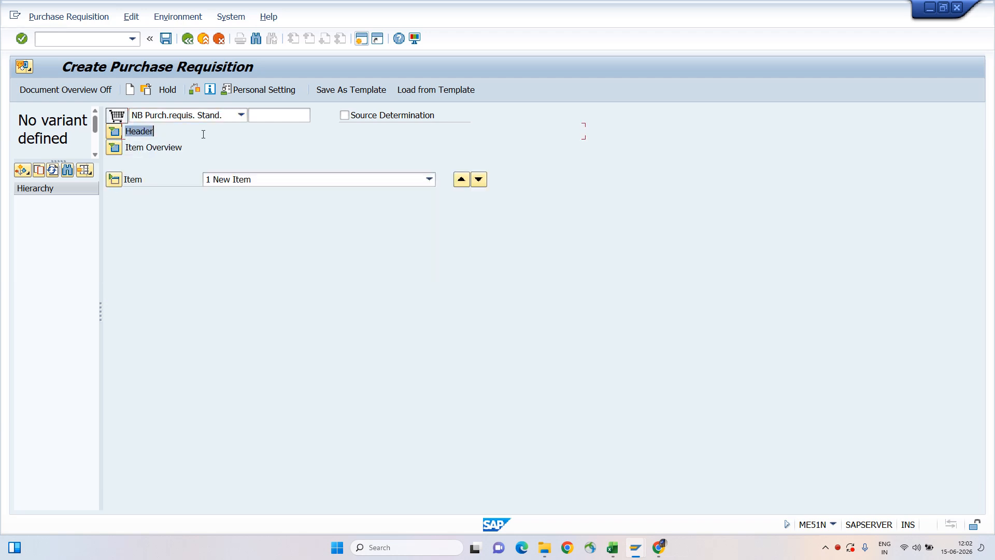
pyautogui.moveTo(135, 147); pyautogui.dragTo(183, 147)
pyautogui.click(133, 180)
# Expand the requisition header and enter the header note "Tyres for car XYZ"
pyautogui.click(114, 132)
pyautogui.click(324, 169)
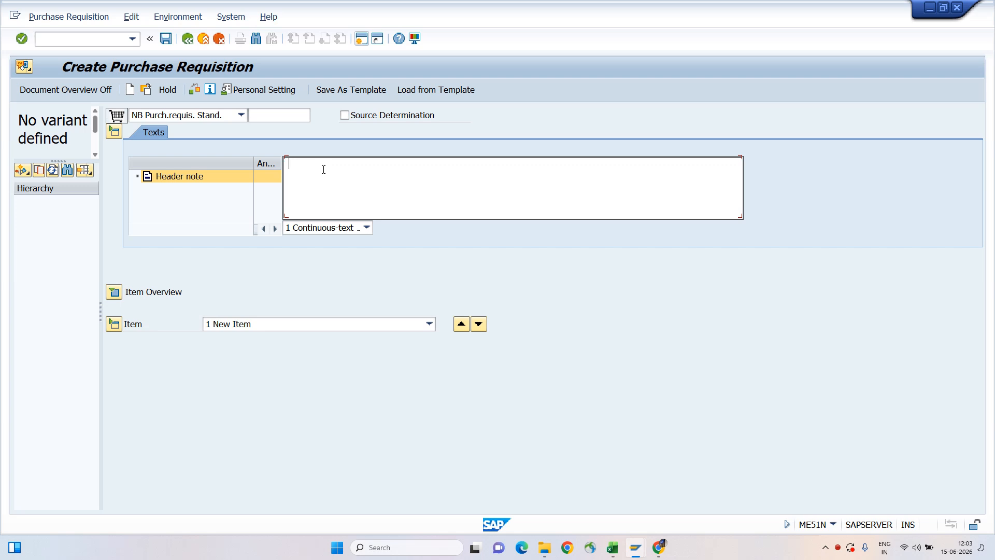
pyautogui.write('Tyres')
pyautogui.write('16')
pyautogui.press('BackSpace')
pyautogui.press('BackSpace')
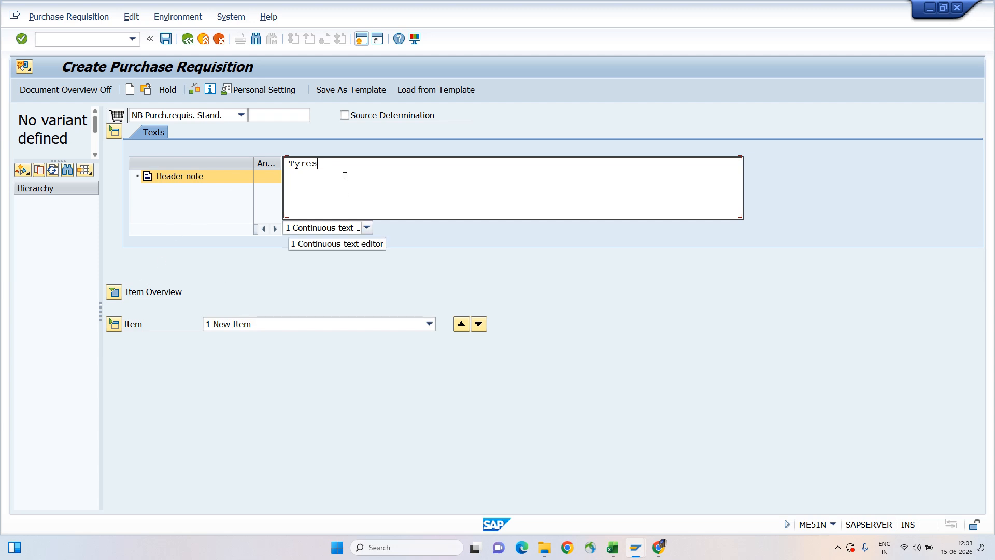
pyautogui.write('for ')
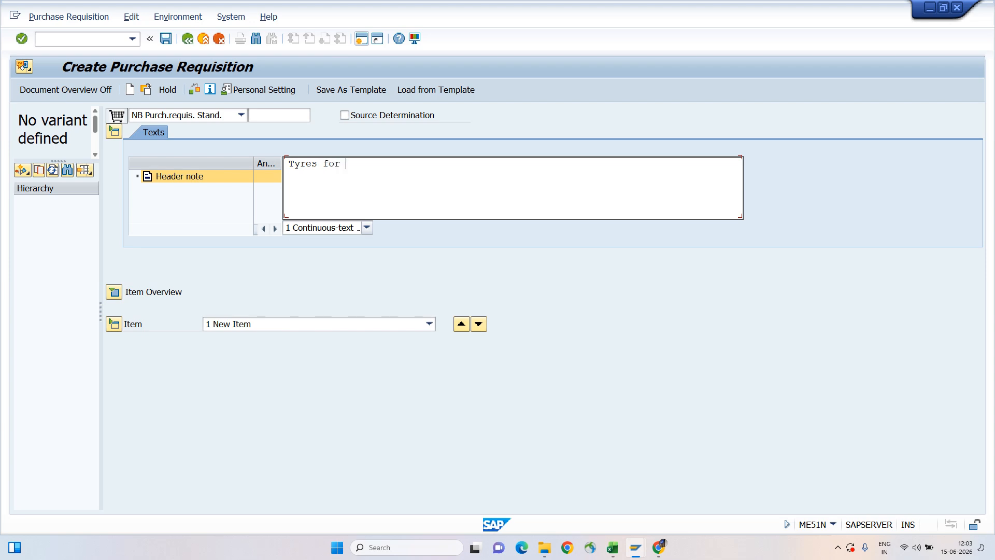
pyautogui.write('car XYZ')
# Expand the item overview and widen its Material column
pyautogui.click(116, 294)
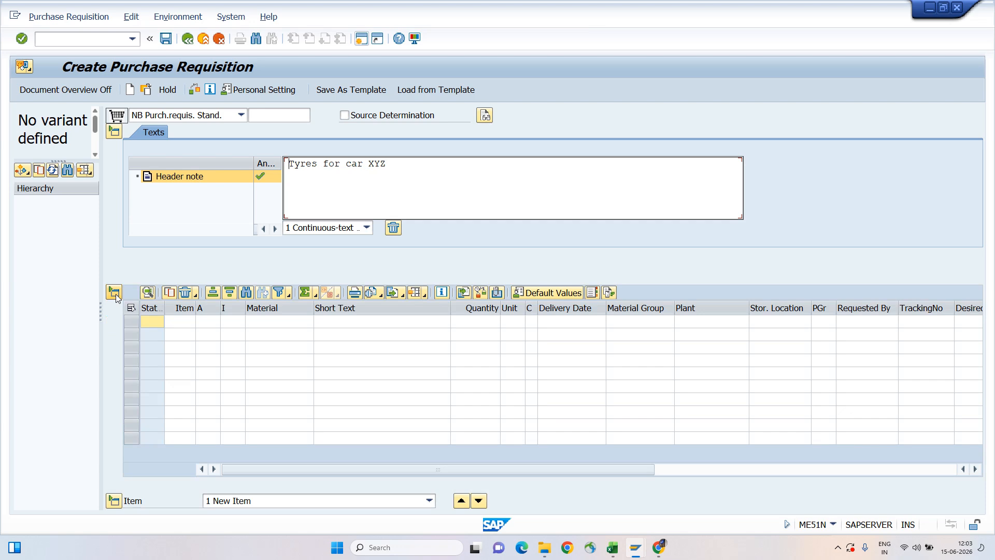
pyautogui.click(275, 321)
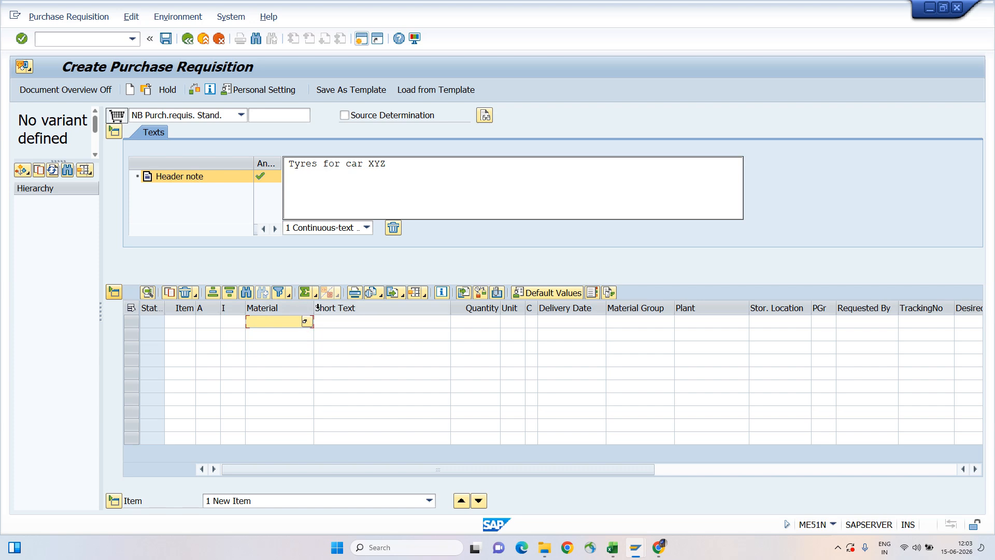
pyautogui.moveTo(313, 309); pyautogui.dragTo(399, 309)
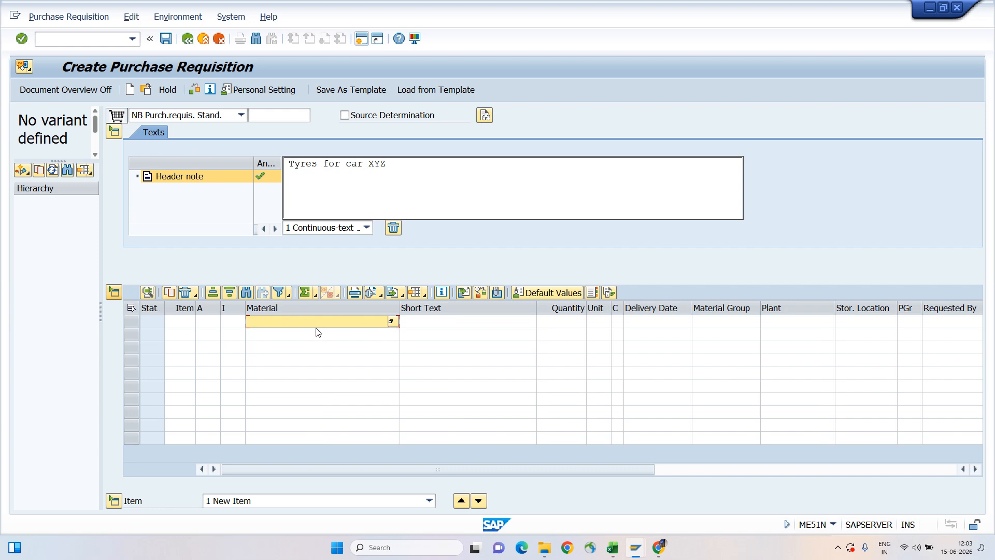
# Open the material search for the first item and search plant materials by description with plant A100
pyautogui.click(392, 322)
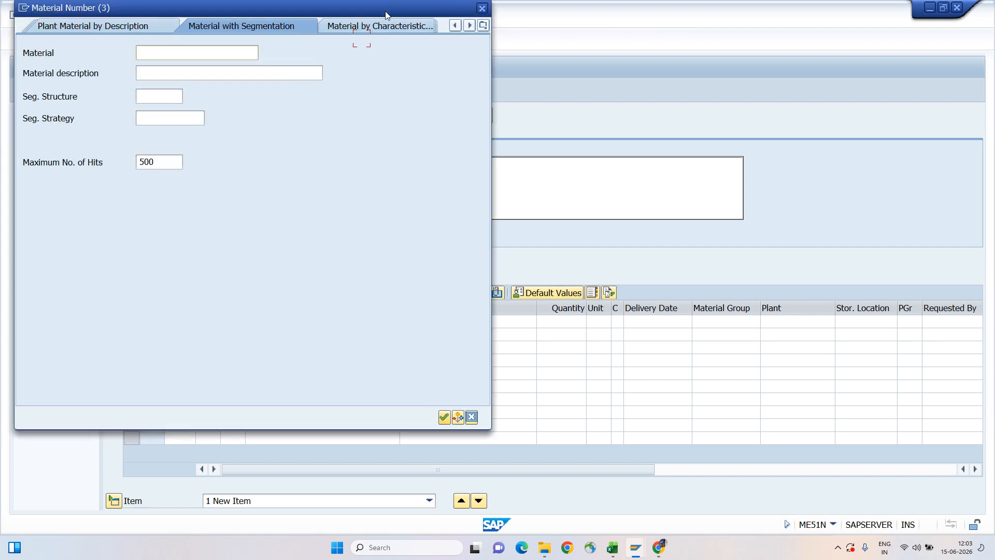
pyautogui.moveTo(384, 11); pyautogui.dragTo(434, 21)
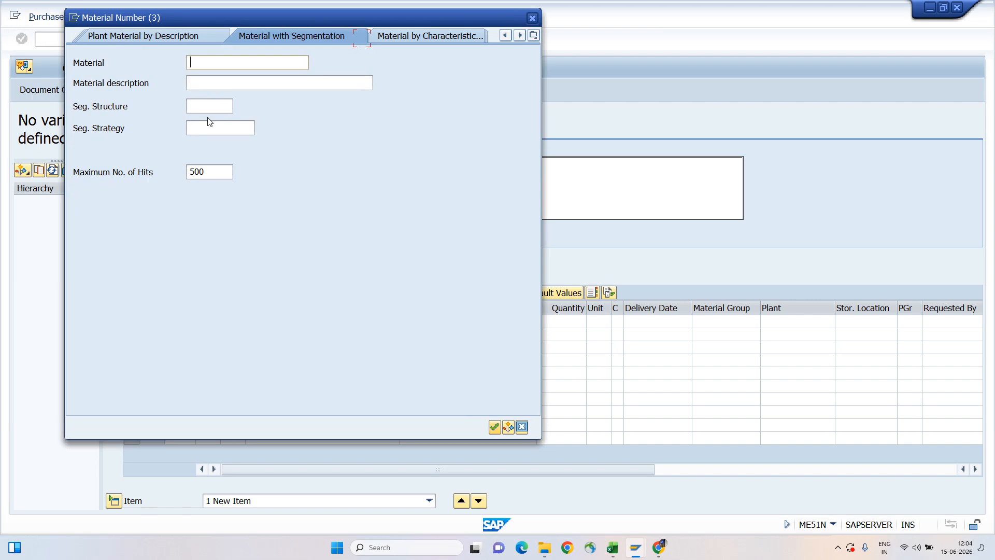
pyautogui.click(264, 59)
pyautogui.click(162, 35)
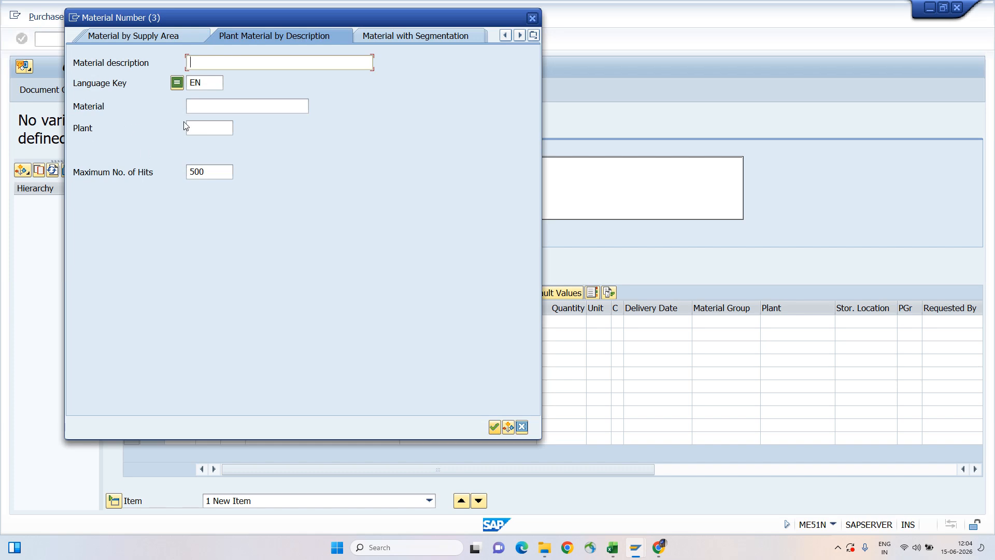
pyautogui.click(208, 127)
pyautogui.write('A100')
pyautogui.press('Return')
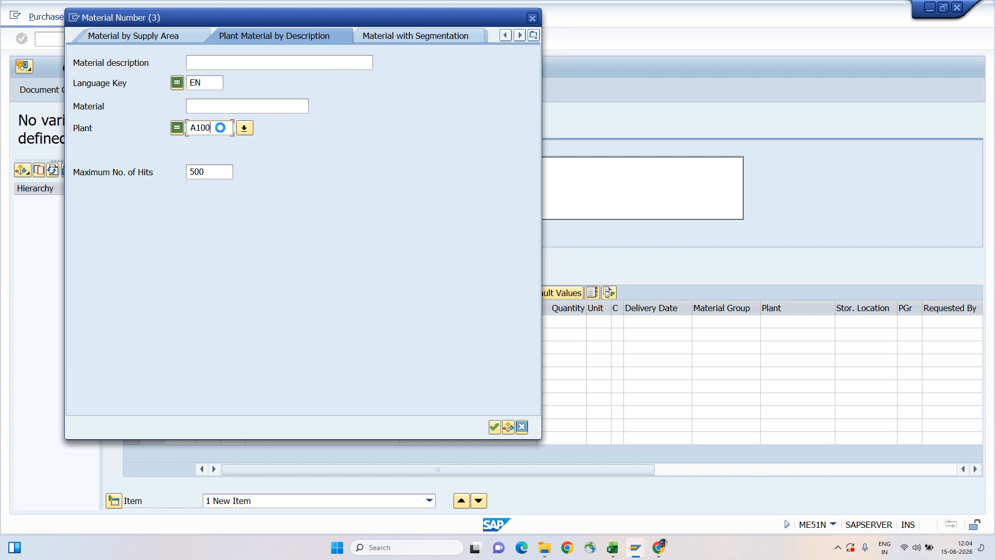
# Clear the plant criterion and try listing materials with segmentation without any filter
pyautogui.moveTo(312, 11); pyautogui.dragTo(490, 21)
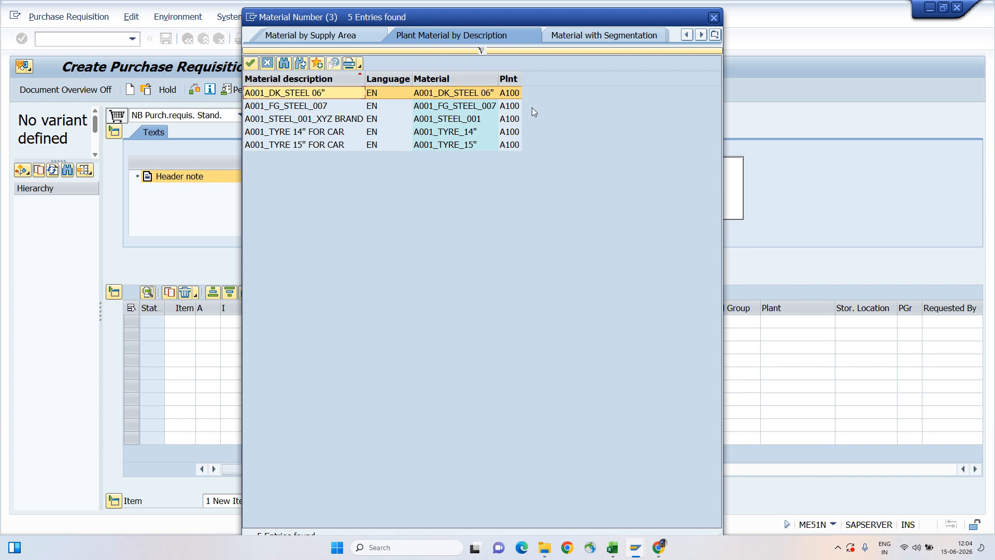
pyautogui.click(483, 50)
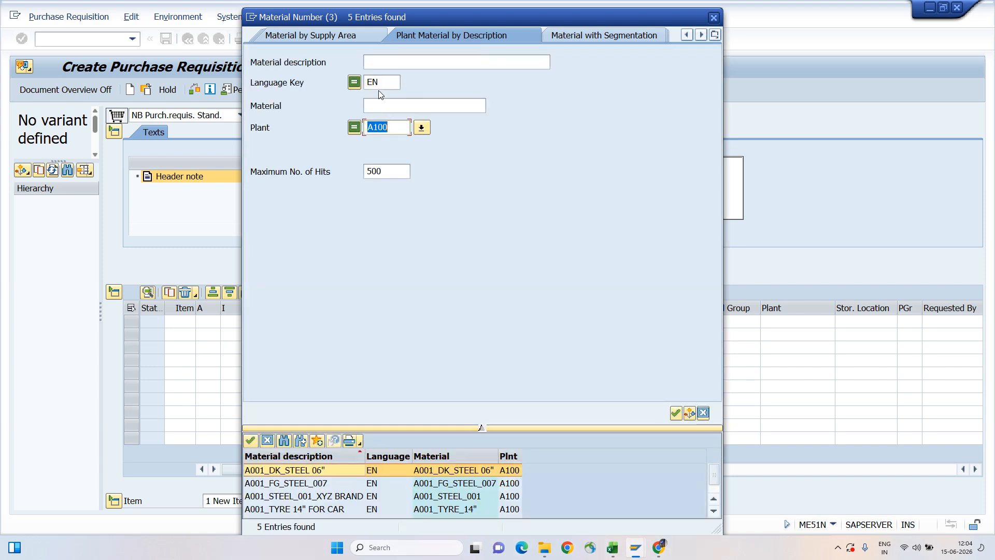
pyautogui.press('Delete')
pyautogui.click(589, 35)
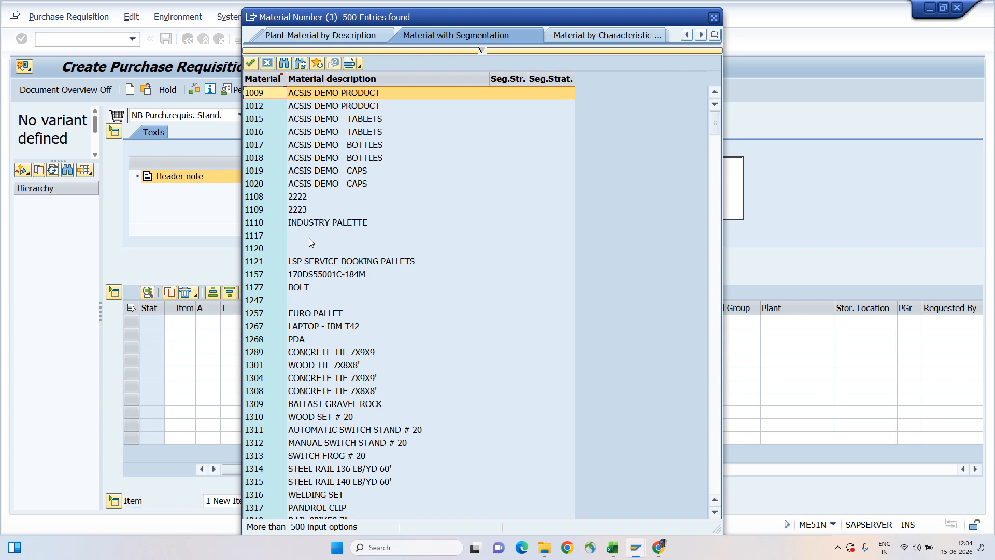
pyautogui.click(481, 51)
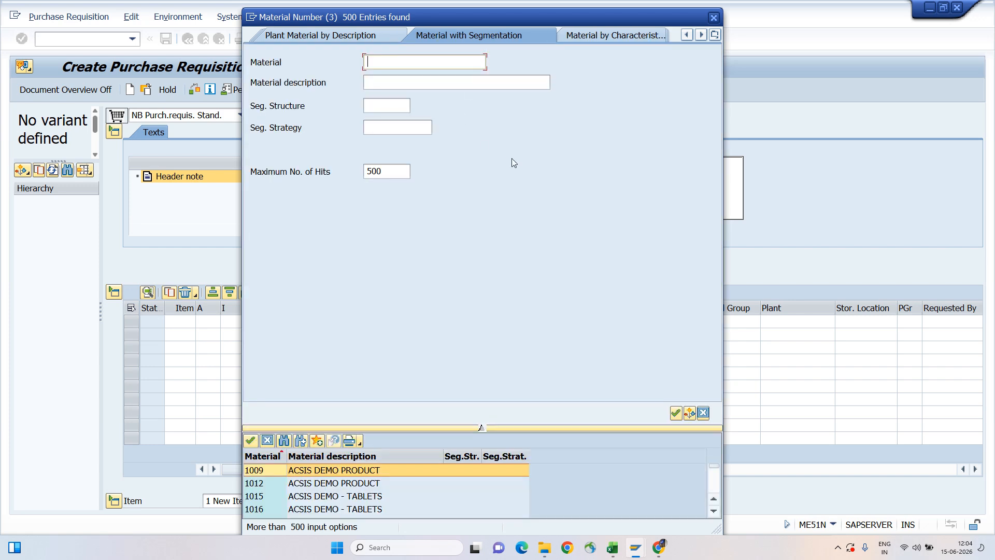
# Search plant materials by description for plant A100 and choose A001_TYRE_14" as the first item's material
pyautogui.click(350, 36)
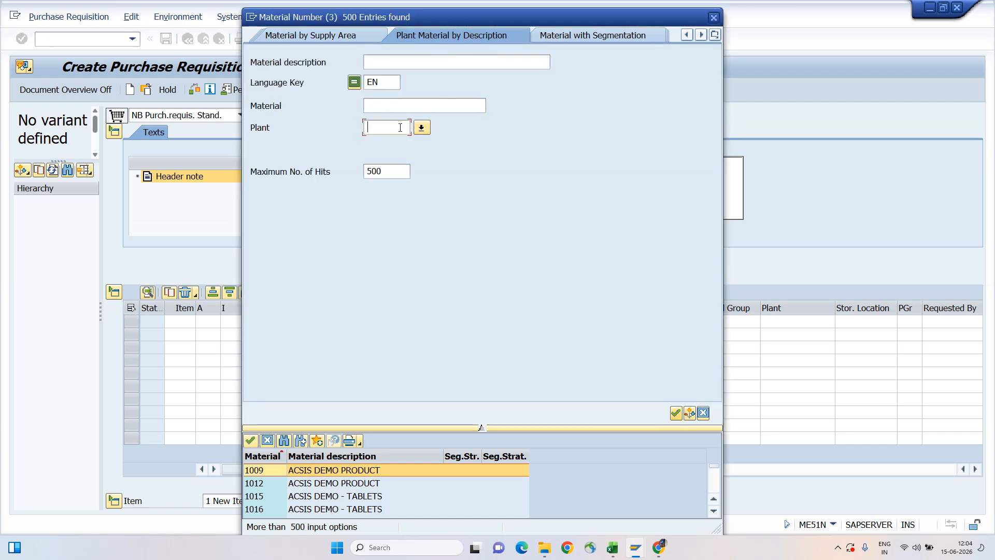
pyautogui.write('A100')
pyautogui.press('Return')
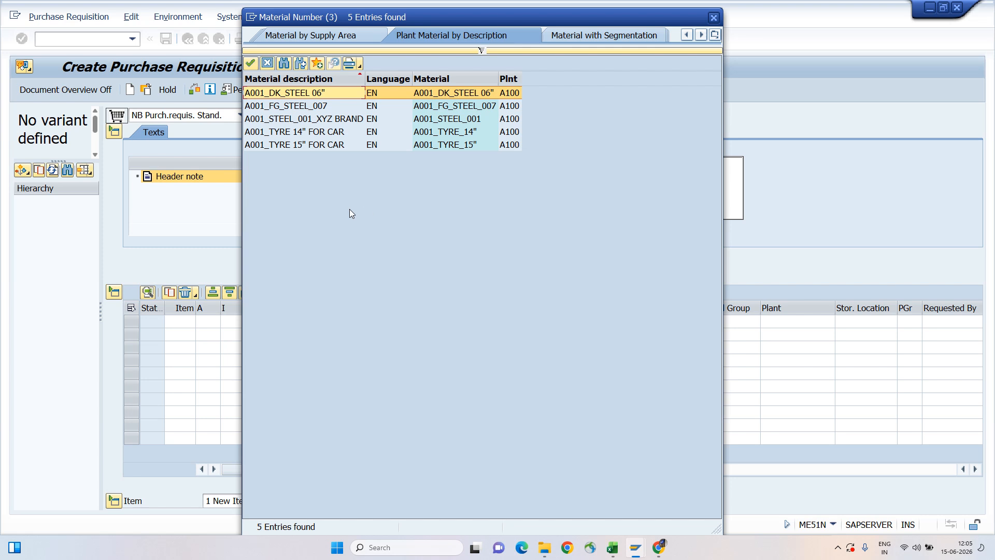
pyautogui.click(291, 134)
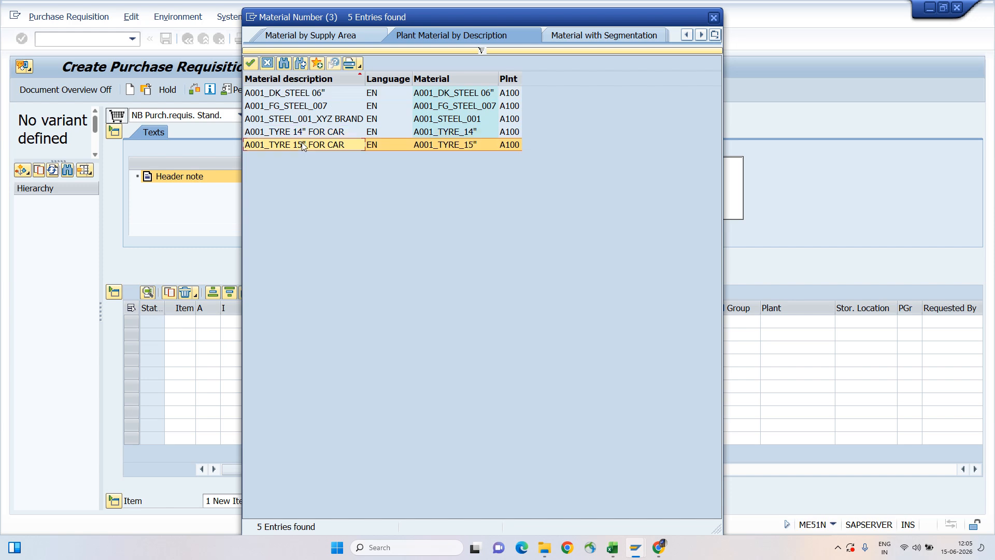
pyautogui.click(300, 94)
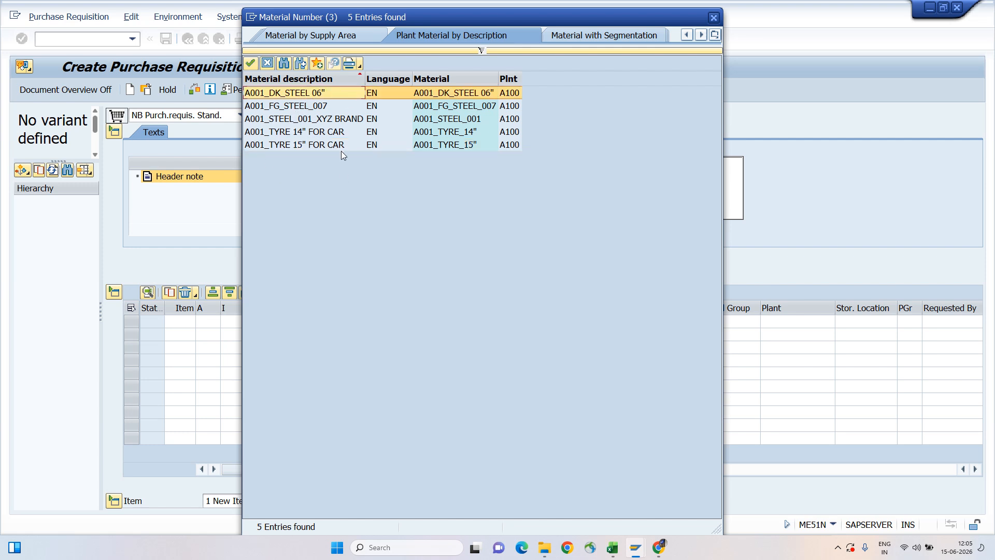
pyautogui.click(311, 133)
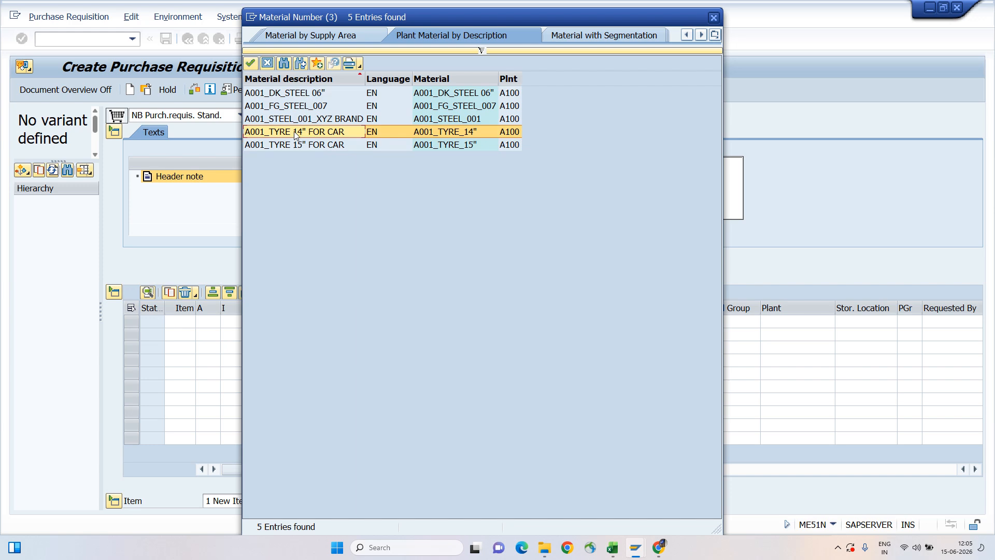
pyautogui.doubleClick(331, 134)
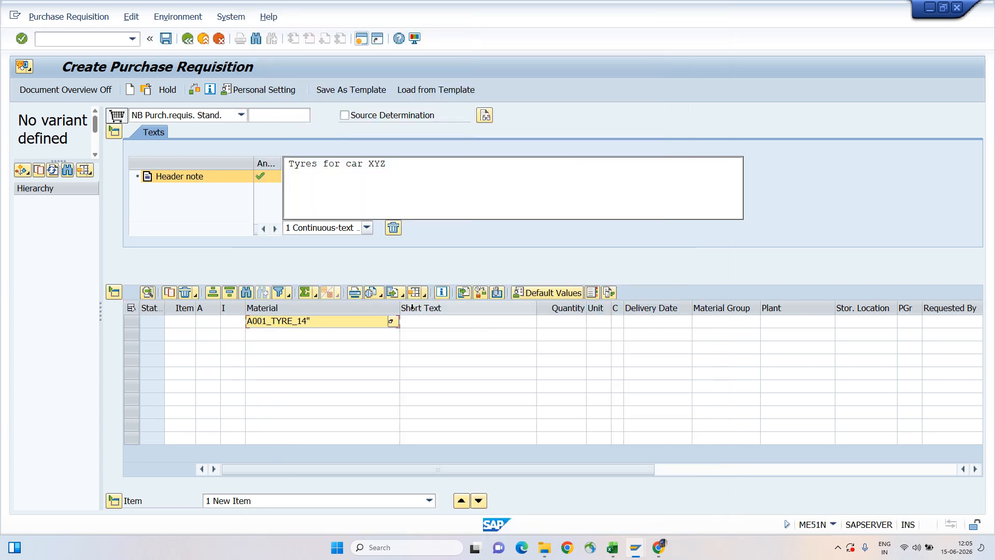
# Set the tyre item's quantity to 10 and its plant to A100
pyautogui.press('Tab')
pyautogui.press('Tab')
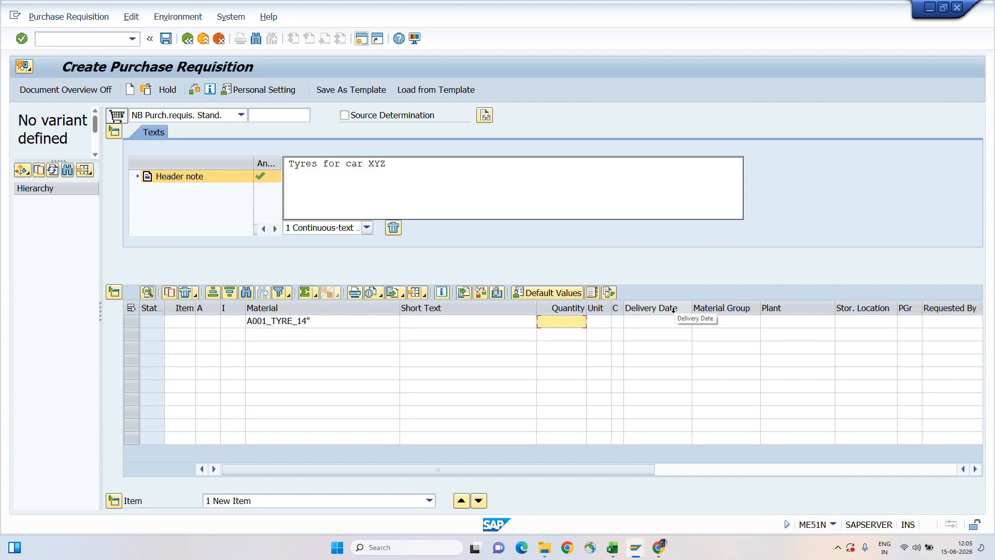
pyautogui.write('10')
pyautogui.press('Return')
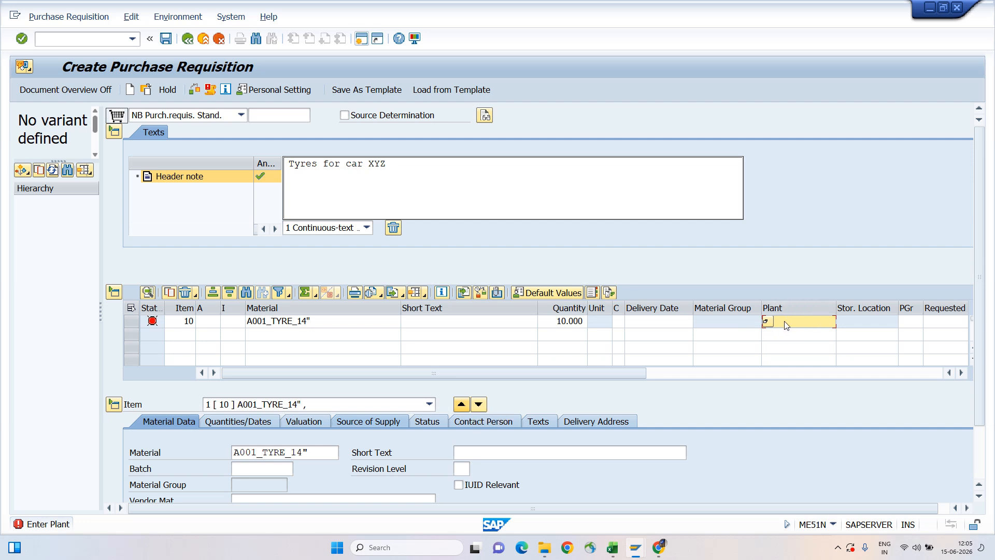
pyautogui.write('A100')
pyautogui.press('Return')
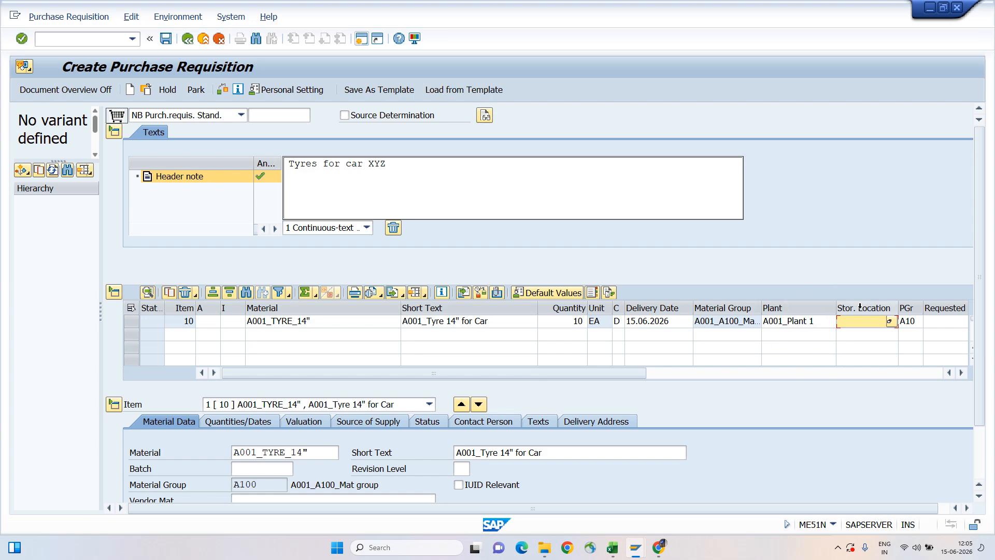
# Enter the requester's name in the tyre item's Requested By field
pyautogui.click(961, 372)
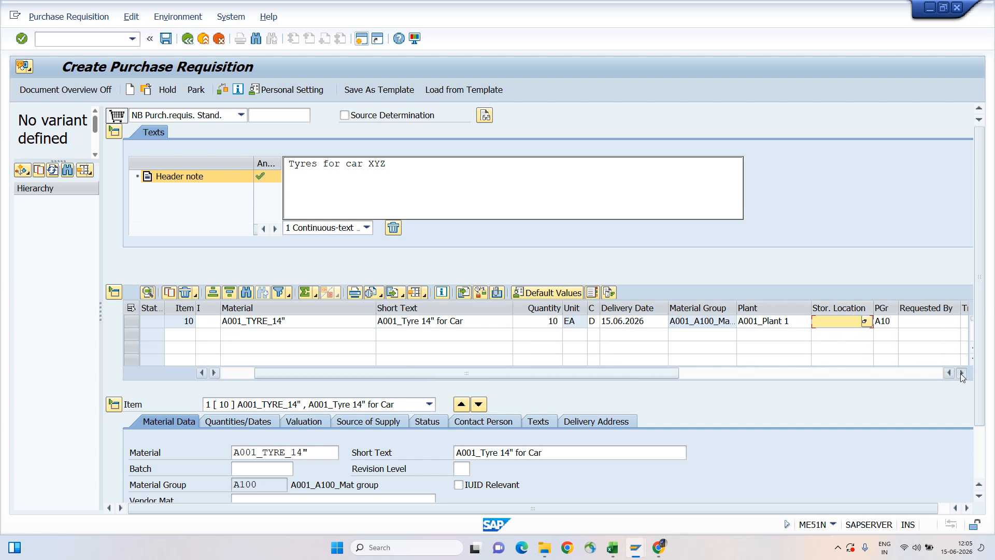
pyautogui.click(961, 372)
pyautogui.click(726, 319)
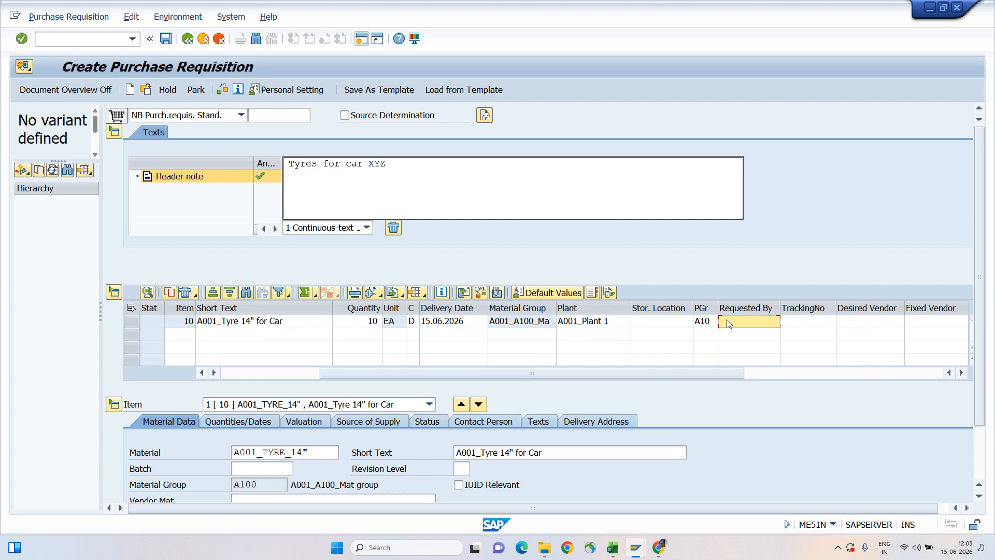
pyautogui.write('Ravi')
pyautogui.press('Tab')
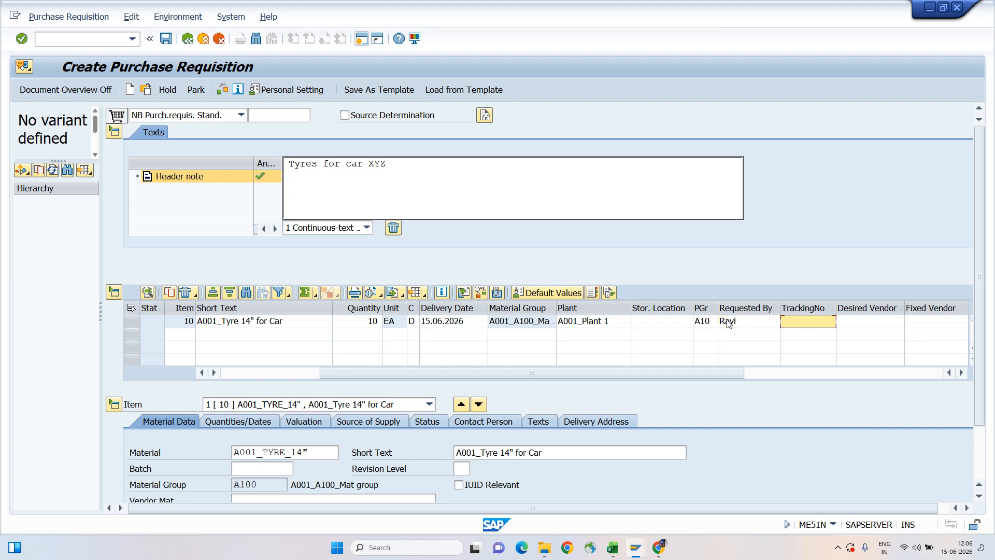
# Open the search for the tyre item's desired vendor and go to its purchasing organization criterion
pyautogui.click(868, 322)
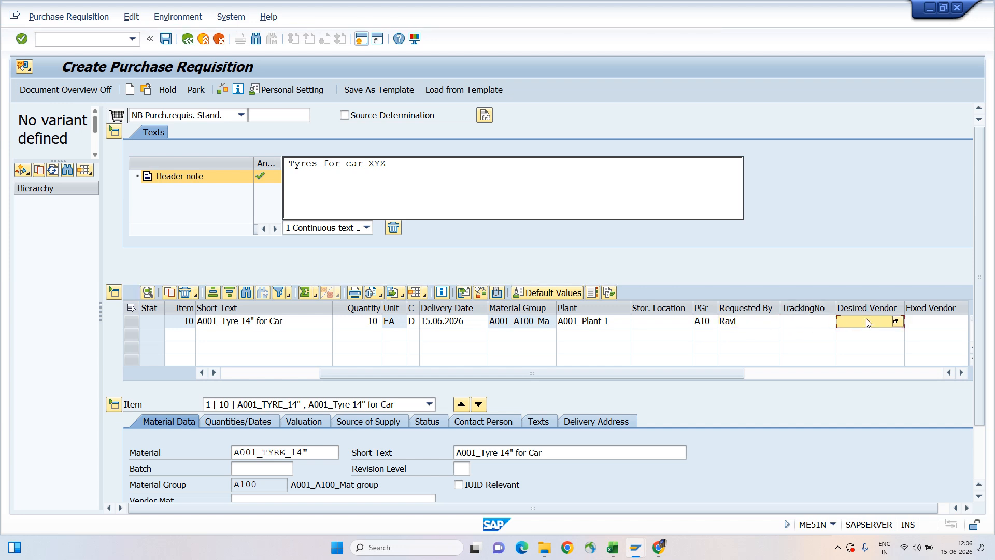
pyautogui.hotkey('shift', 'Tab')
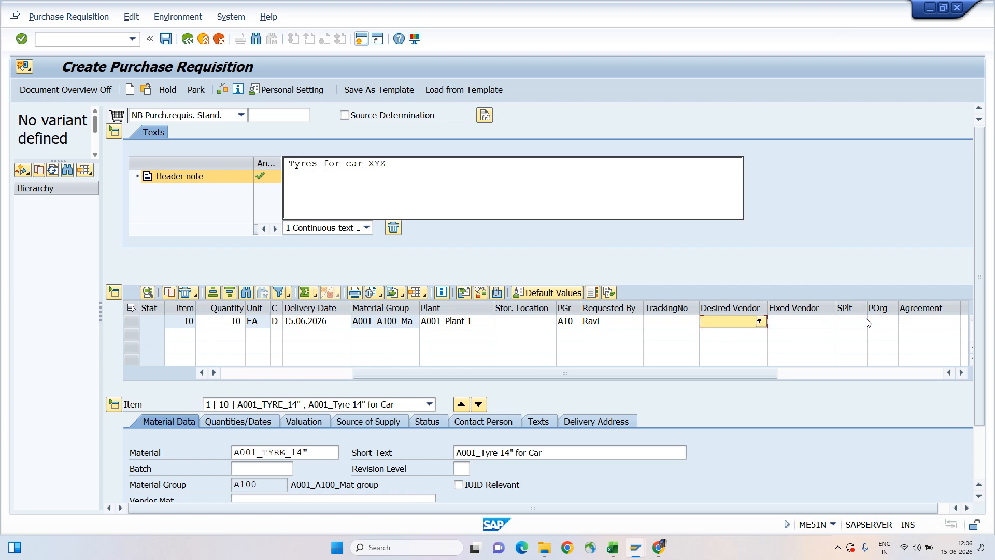
pyautogui.click(759, 322)
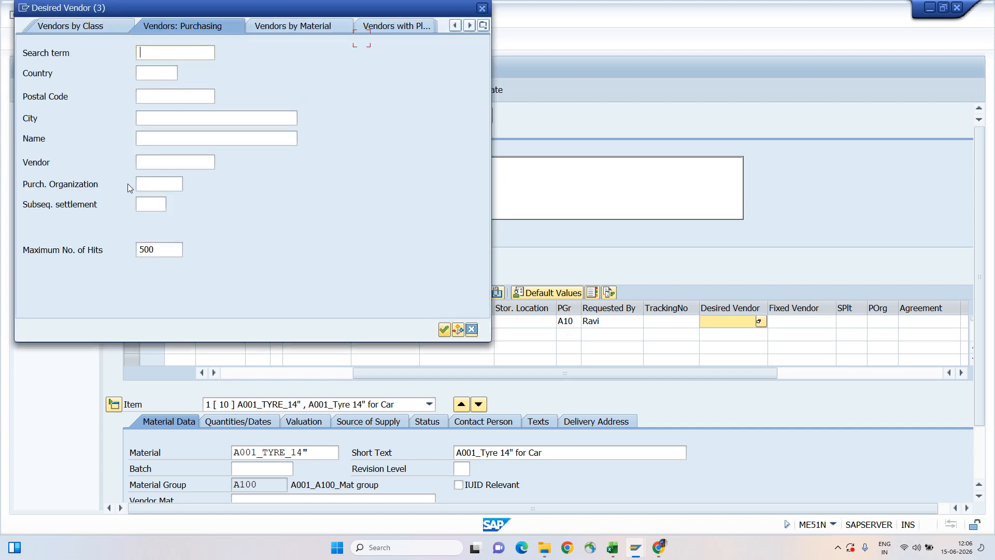
pyautogui.click(157, 184)
pyautogui.click(168, 162)
pyautogui.click(154, 182)
# Switch the vendor search to Vendors with Plant Reference and search with plant A100
pyautogui.click(482, 27)
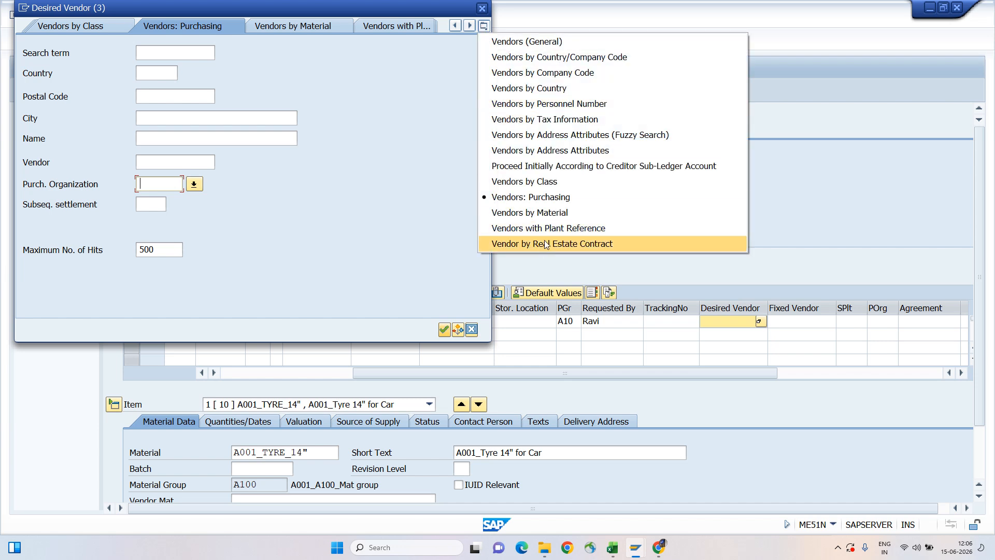
pyautogui.click(567, 226)
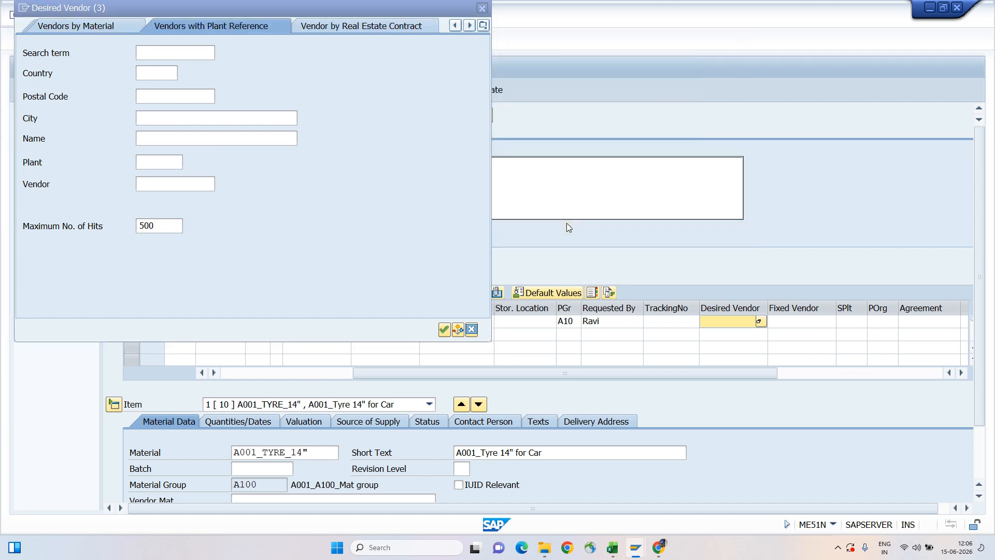
pyautogui.click(167, 162)
pyautogui.write('A')
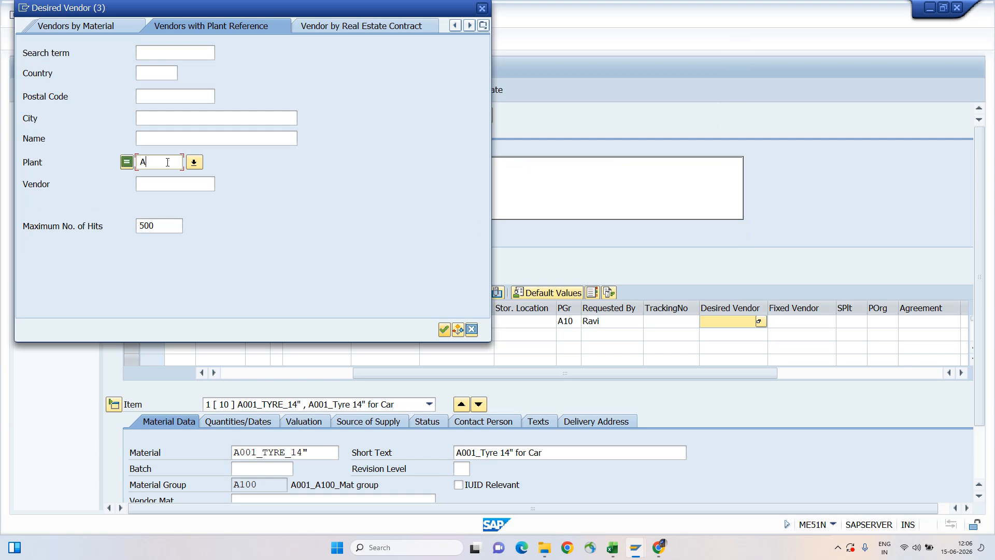
pyautogui.write('100')
pyautogui.press('Return')
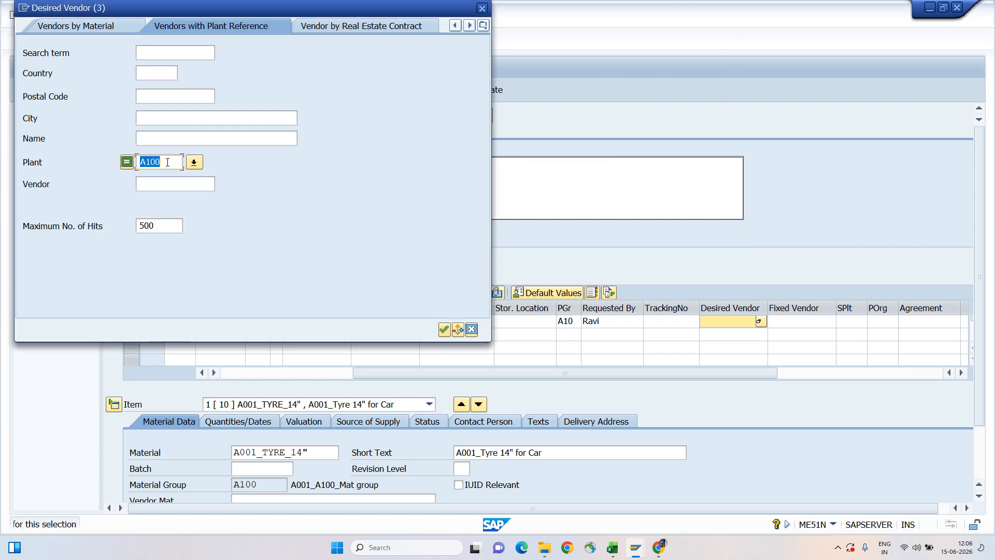
# Repeat the vendor search with plant A100, rerun it without a plant, and look through the hits sorted by plant
pyautogui.write('A')
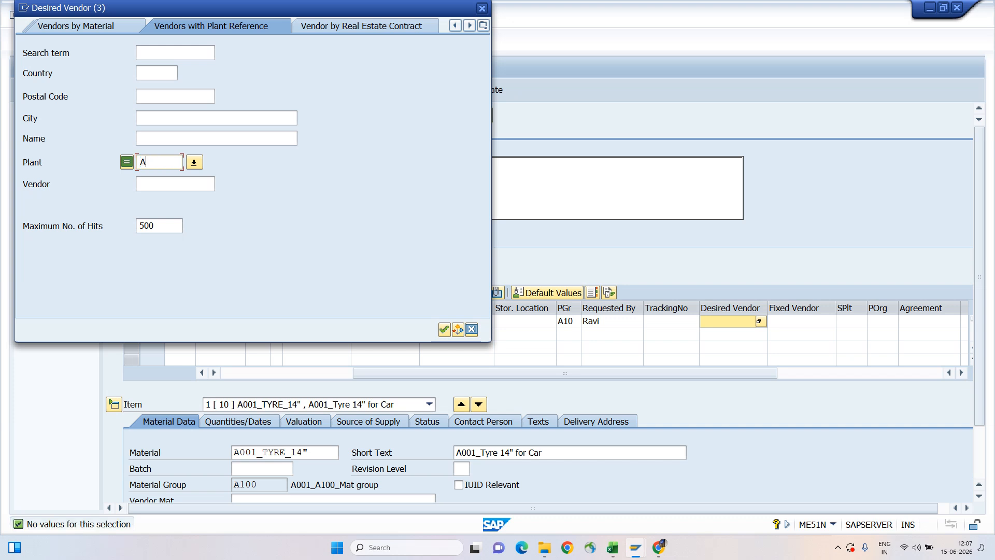
pyautogui.write('100')
pyautogui.press('Return')
pyautogui.press('BackSpace')
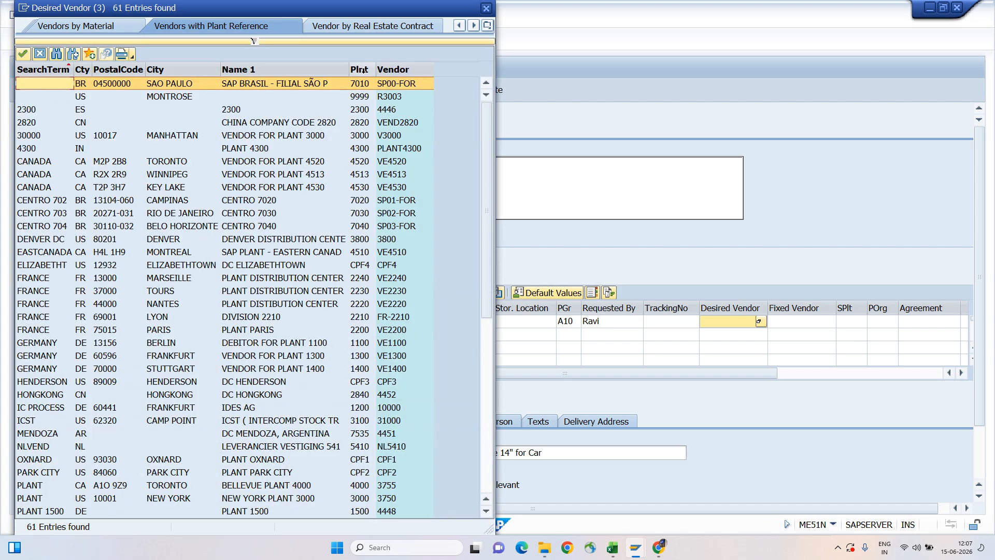
pyautogui.click(362, 70)
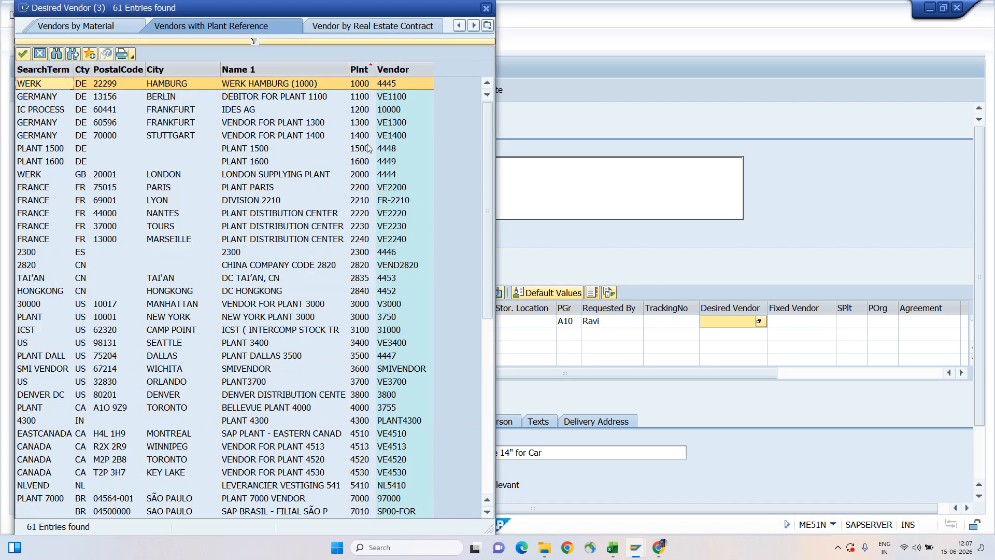
pyautogui.scroll(-9, 377, 136)
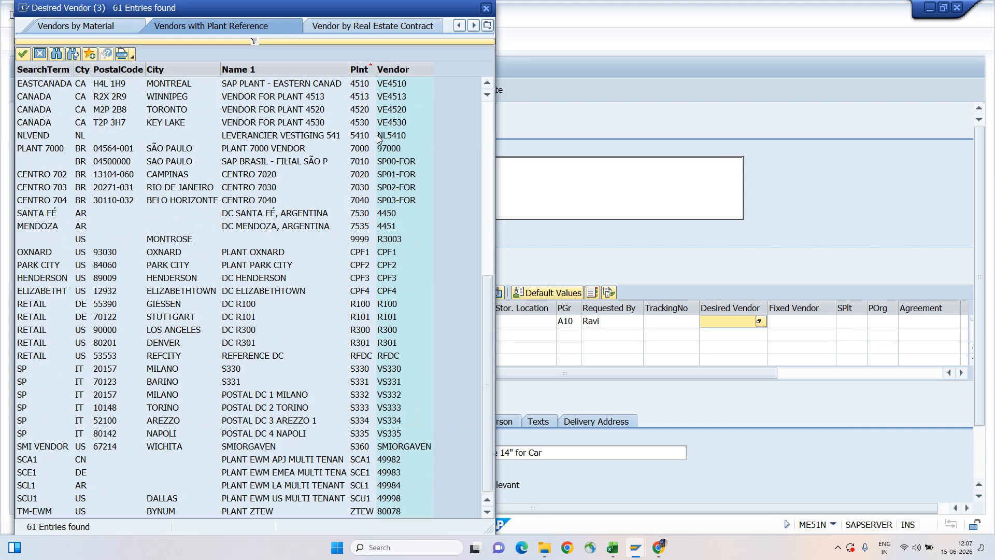
pyautogui.scroll(9, 377, 134)
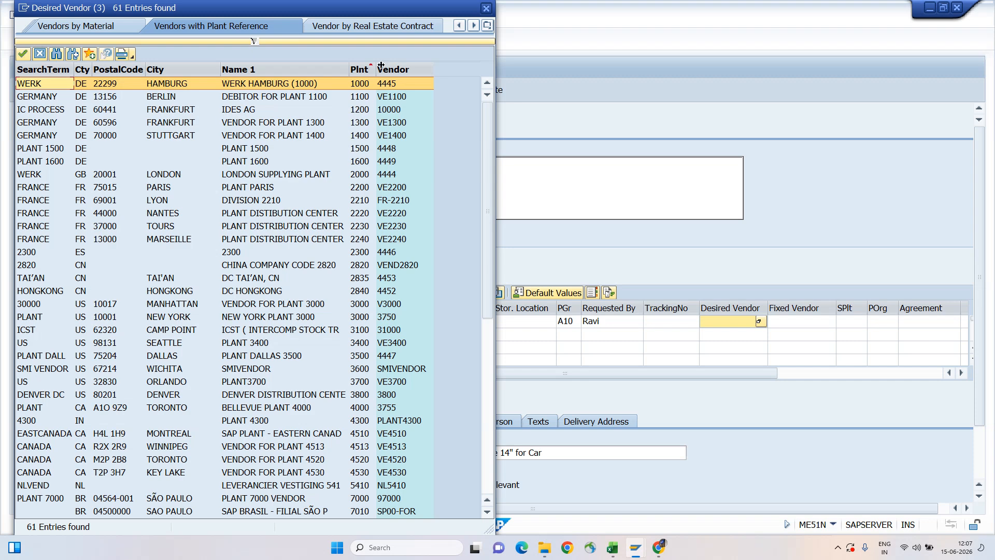
# Switch the vendor search to Vendors: Purchasing, search with purchasing organization A100, and highlight MRF in the hits
pyautogui.click(252, 44)
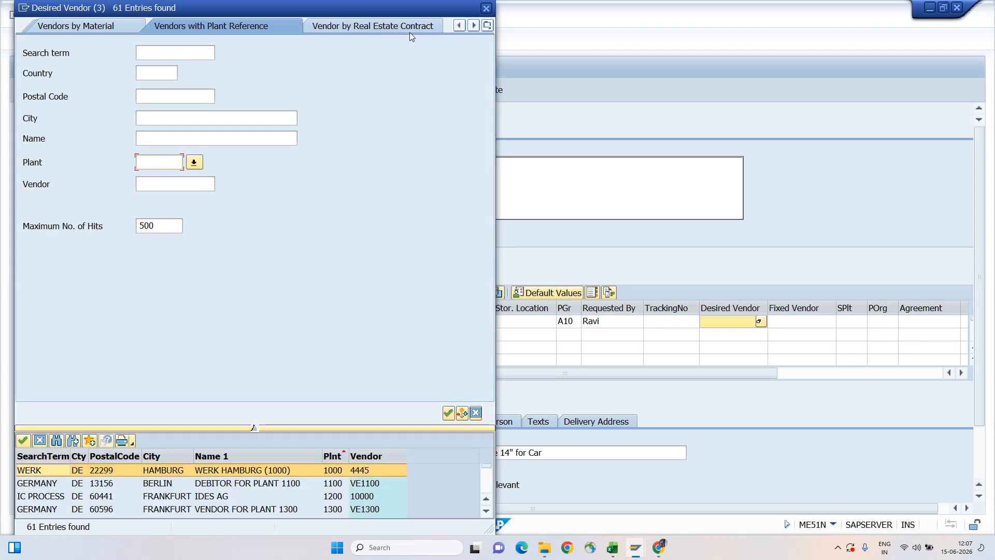
pyautogui.click(487, 25)
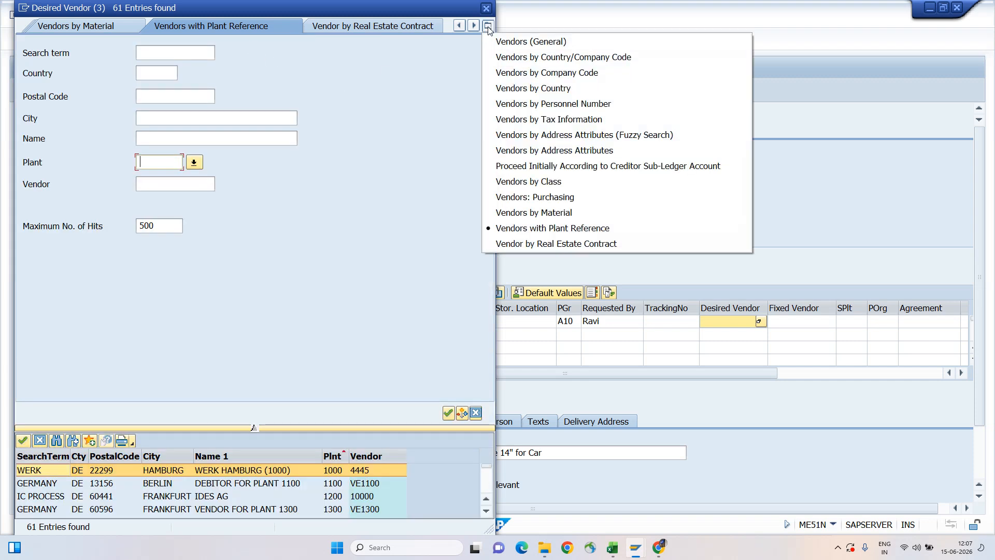
pyautogui.click(550, 197)
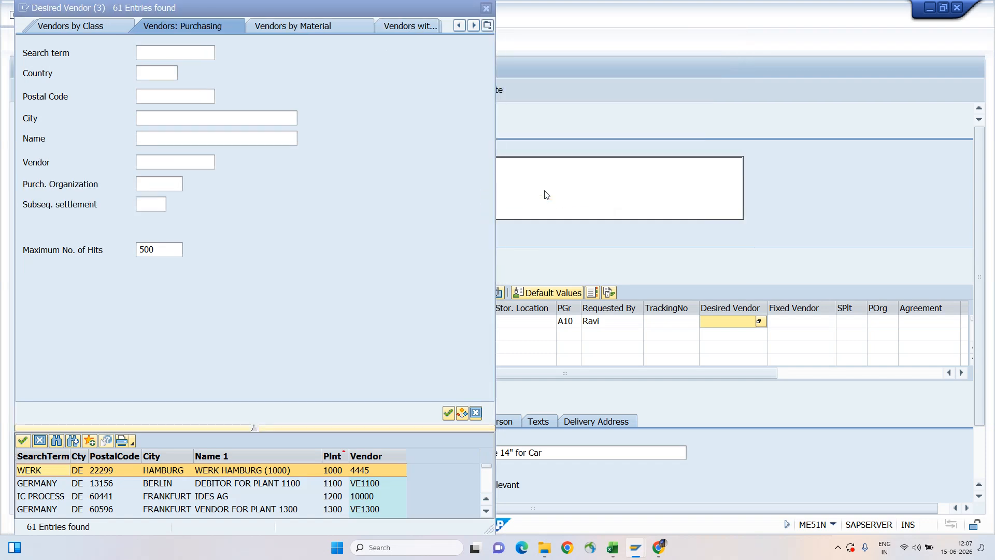
pyautogui.click(162, 184)
pyautogui.write('A100')
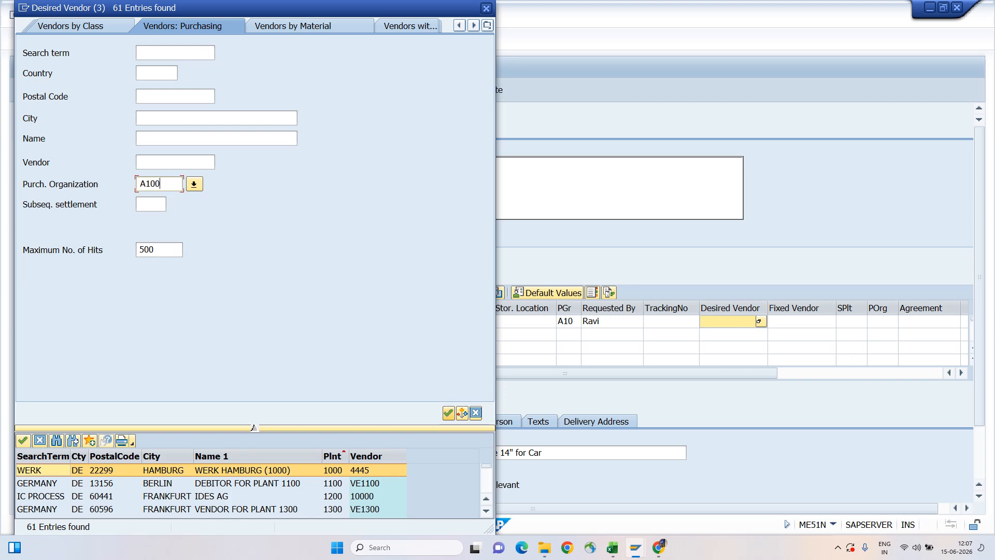
pyautogui.press('Return')
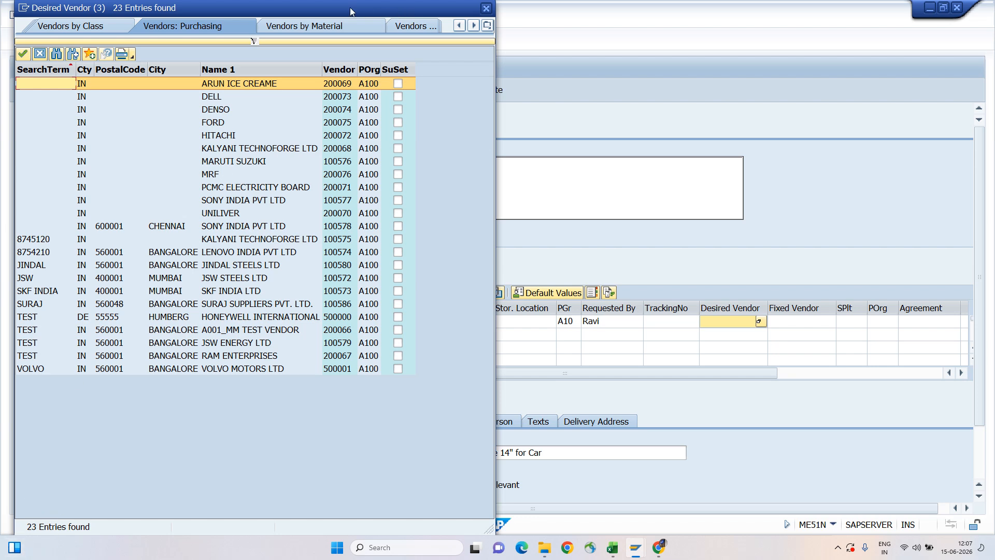
pyautogui.moveTo(352, 10); pyautogui.dragTo(612, 20)
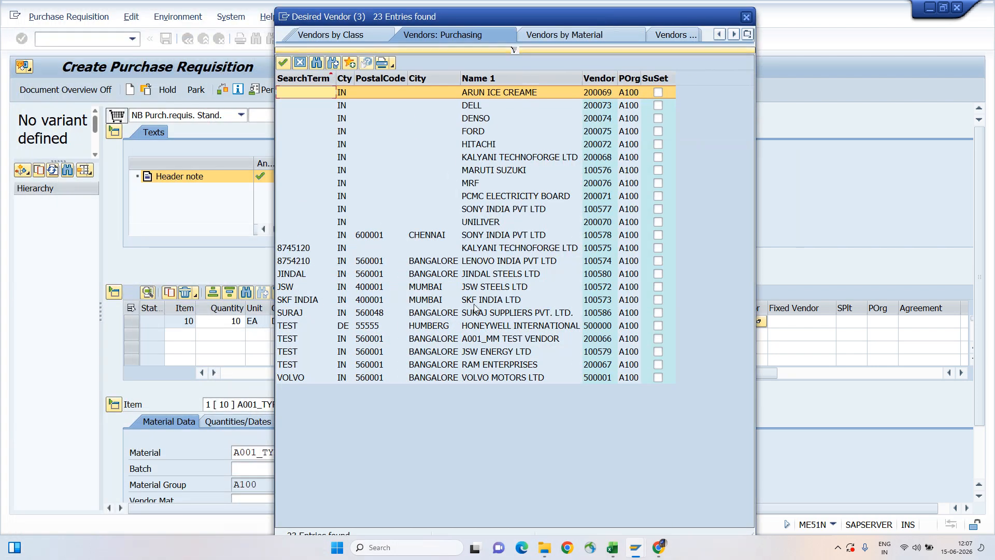
pyautogui.click(475, 185)
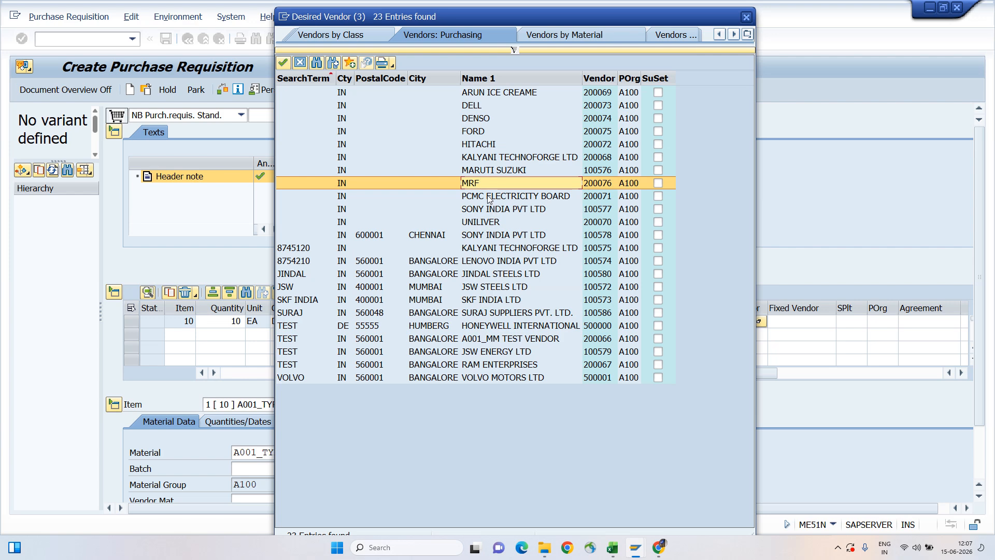
# Rerun the purchasing vendor search without a purchasing organization and sort the hits by name
pyautogui.click(514, 50)
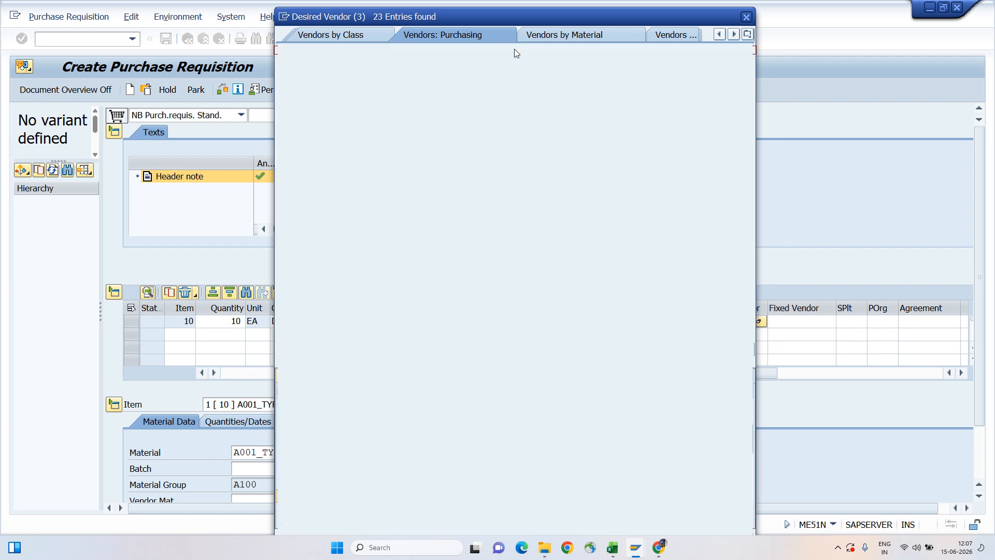
pyautogui.press('BackSpace')
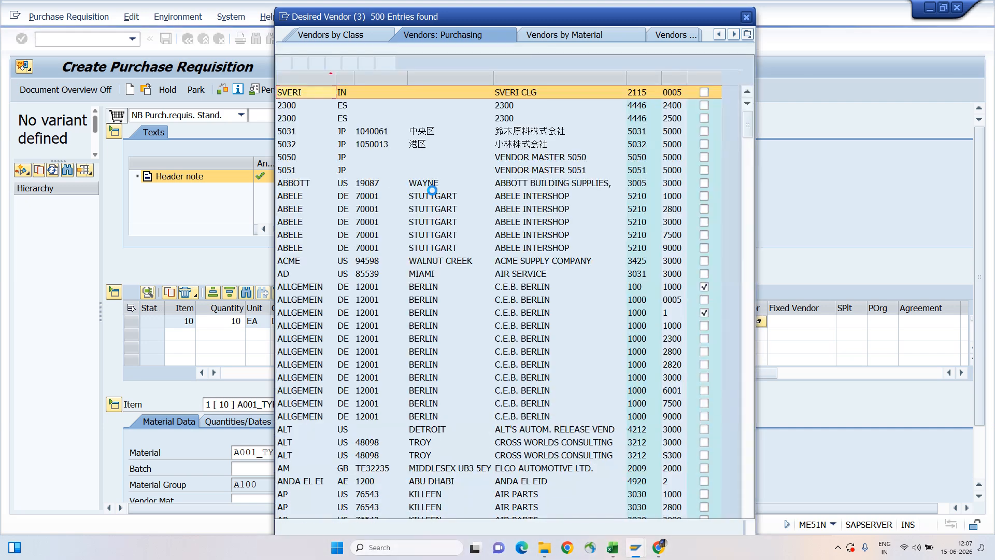
pyautogui.click(546, 80)
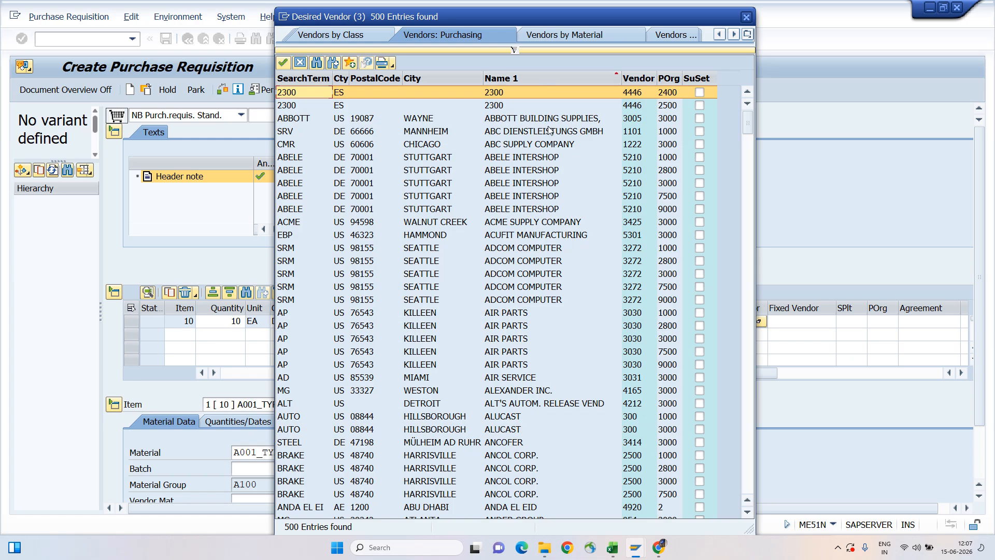
# Look through the name-sorted vendor list for a tyre supplier
pyautogui.scroll(-6, 550, 130)
pyautogui.scroll(6, 550, 130)
pyautogui.scroll(-16, 550, 130)
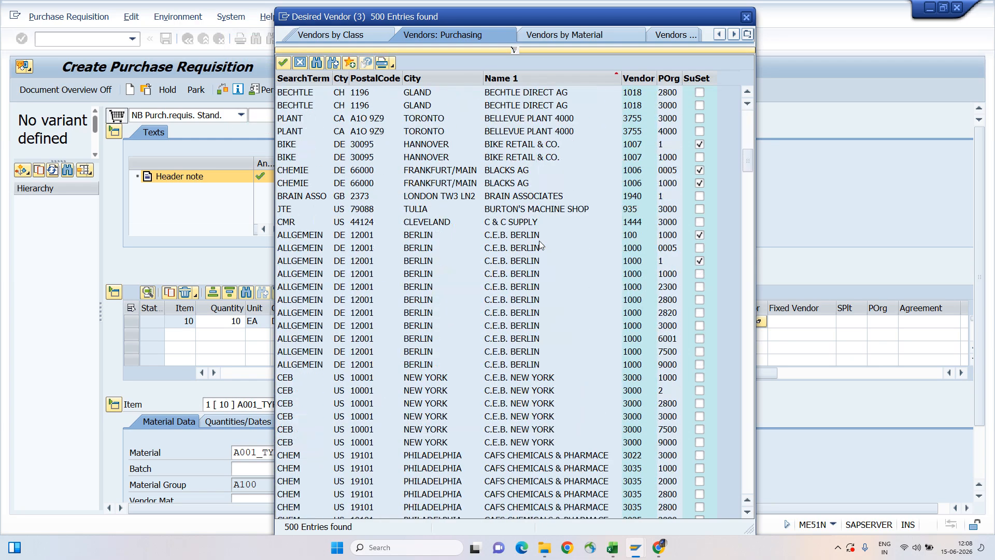
pyautogui.scroll(-16, 540, 243)
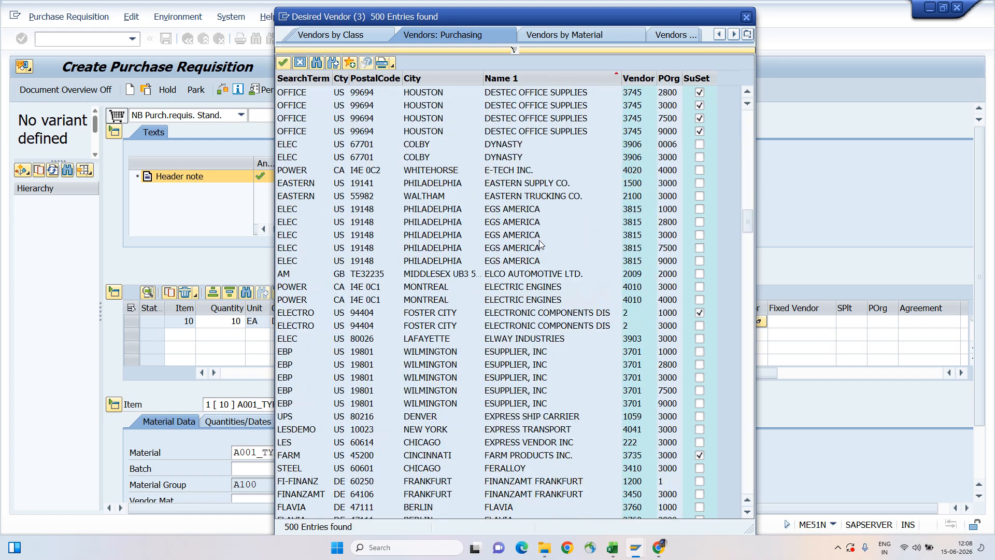
pyautogui.scroll(-16, 539, 244)
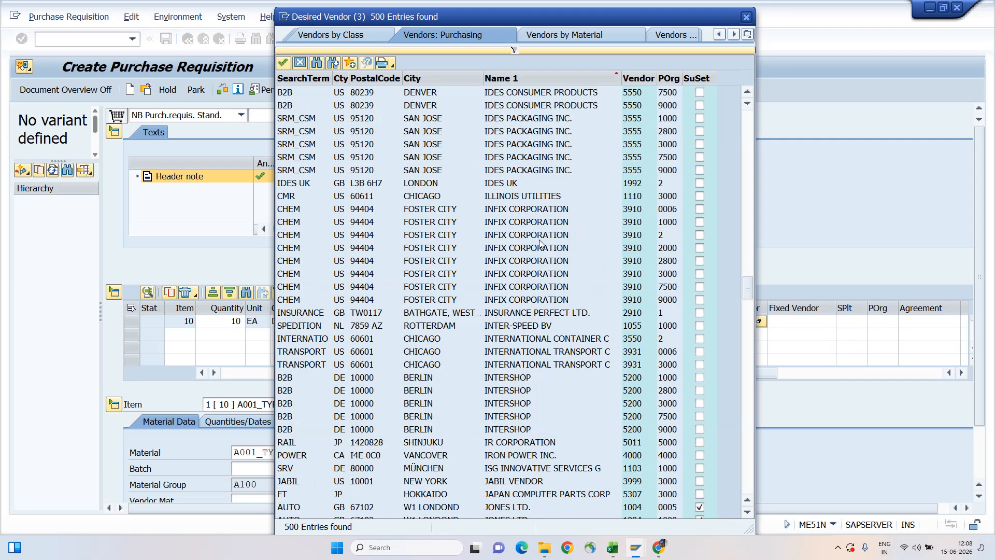
pyautogui.scroll(-3, 540, 244)
pyautogui.scroll(15, 540, 244)
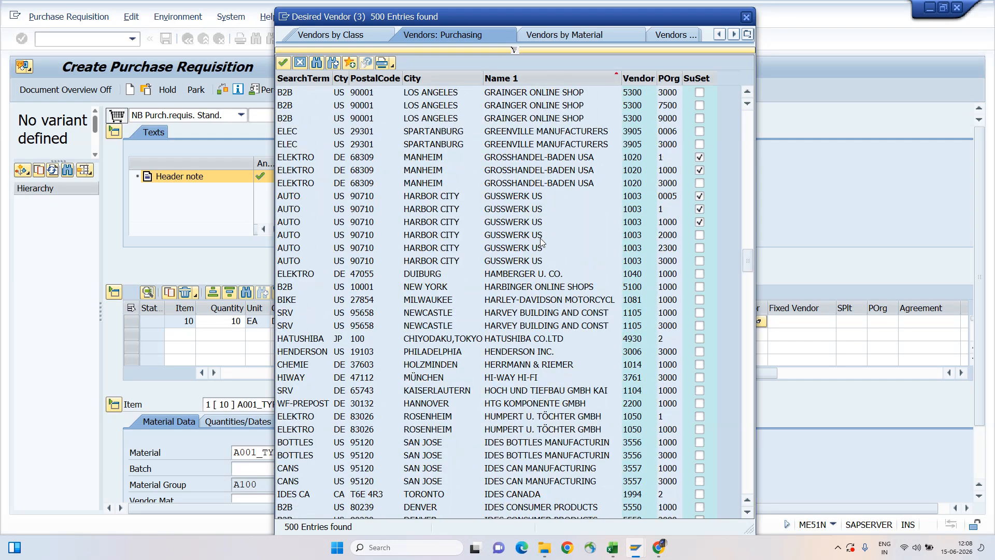
pyautogui.scroll(8, 541, 241)
pyautogui.scroll(20, 541, 241)
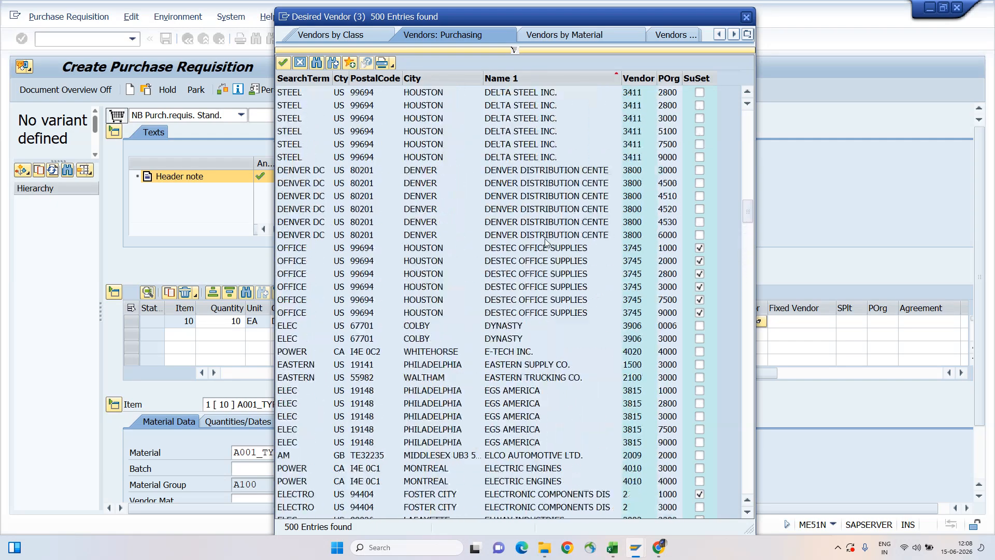
pyautogui.scroll(1, 544, 239)
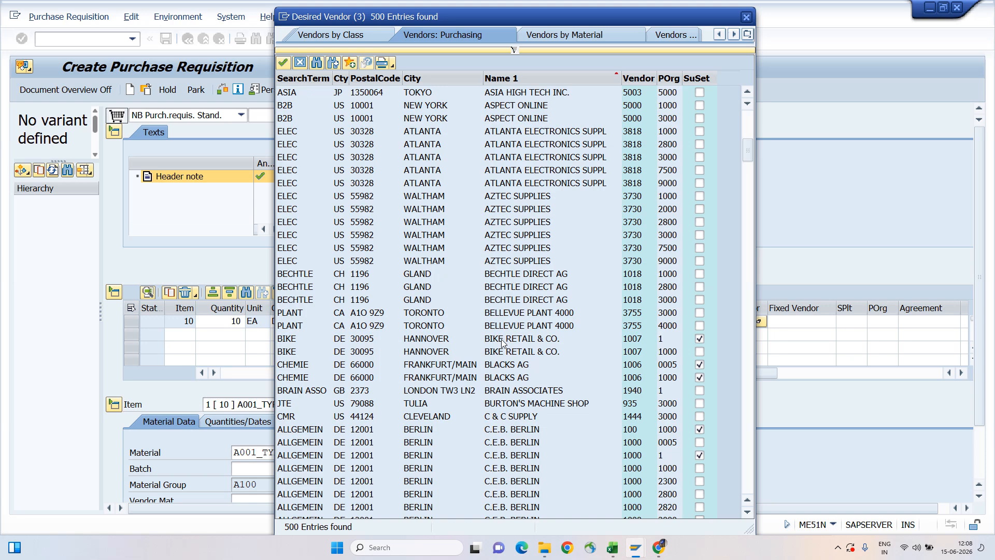
pyautogui.scroll(-1, 510, 302)
pyautogui.scroll(15, 511, 301)
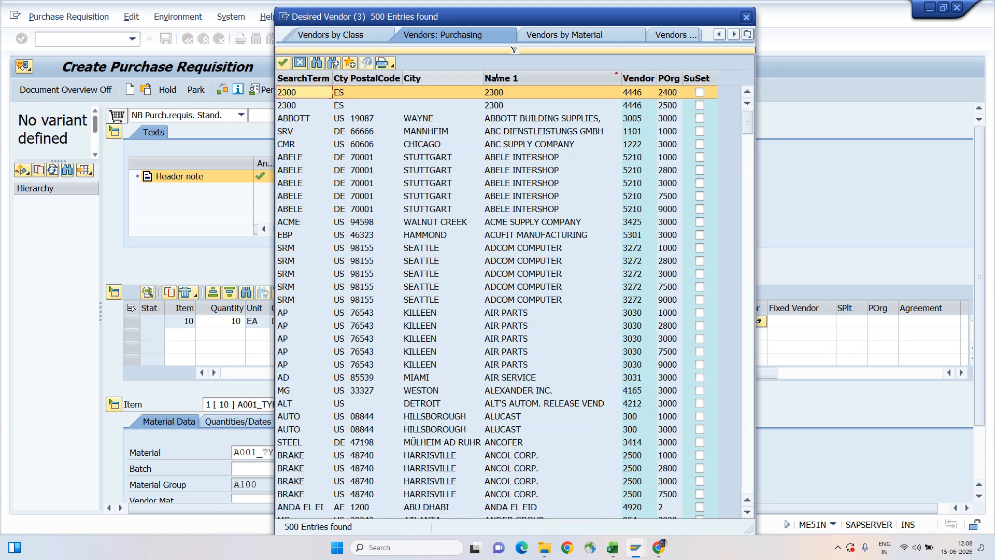
# Search the purchasing vendors by the name Birla*
pyautogui.click(515, 50)
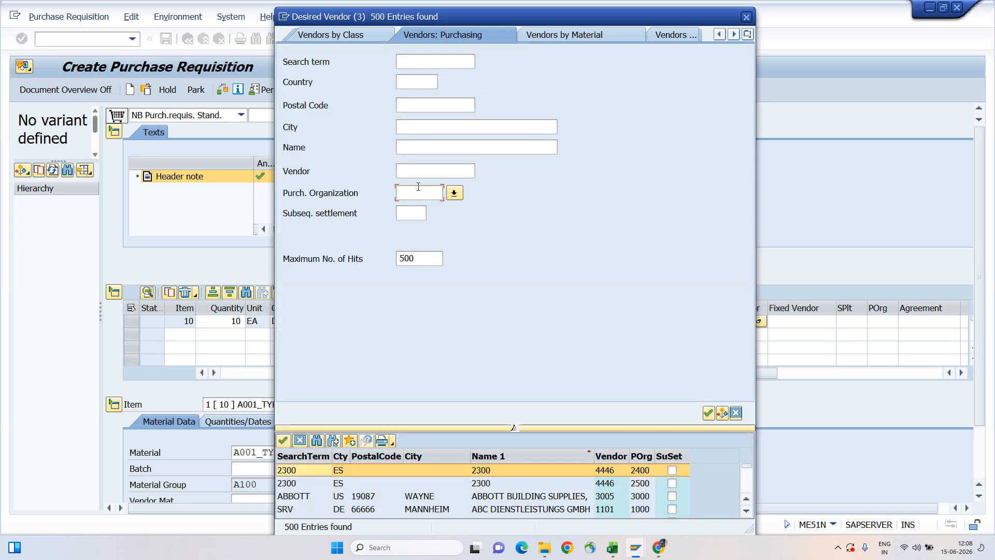
pyautogui.click(415, 148)
pyautogui.write('Bit')
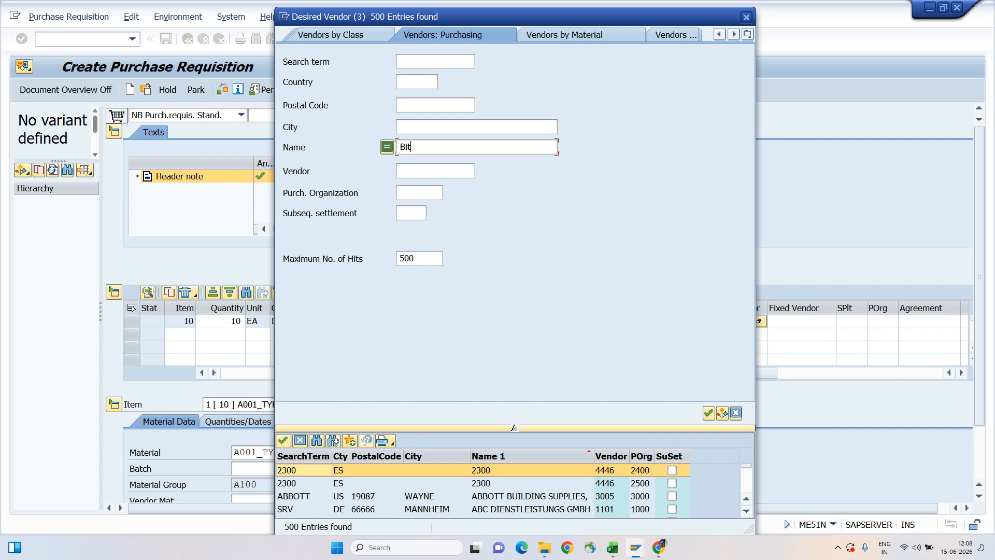
pyautogui.press('BackSpace')
pyautogui.write('rla*')
pyautogui.press('Return')
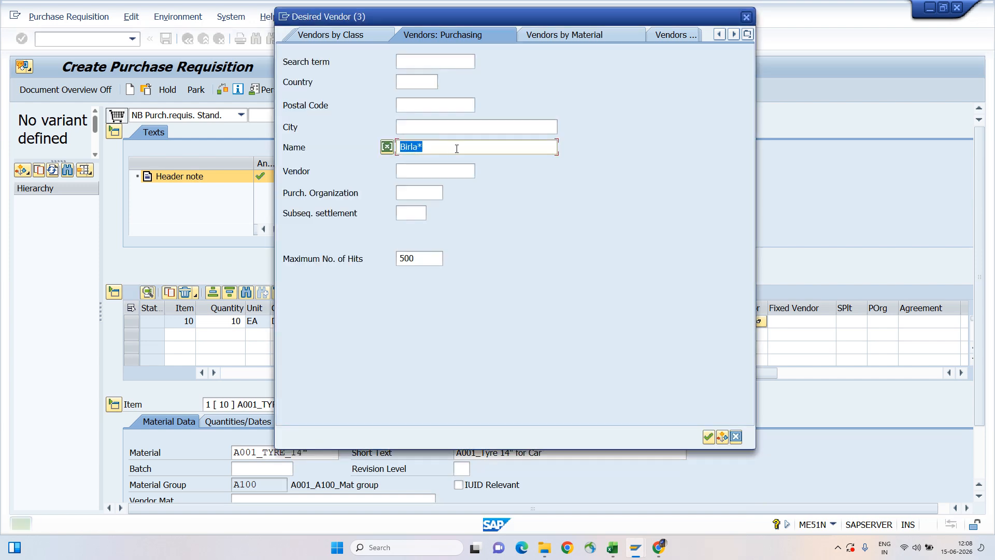
# Search the purchasing vendors by the name *Tyre* and clear the name criterion
pyautogui.press('BackSpace')
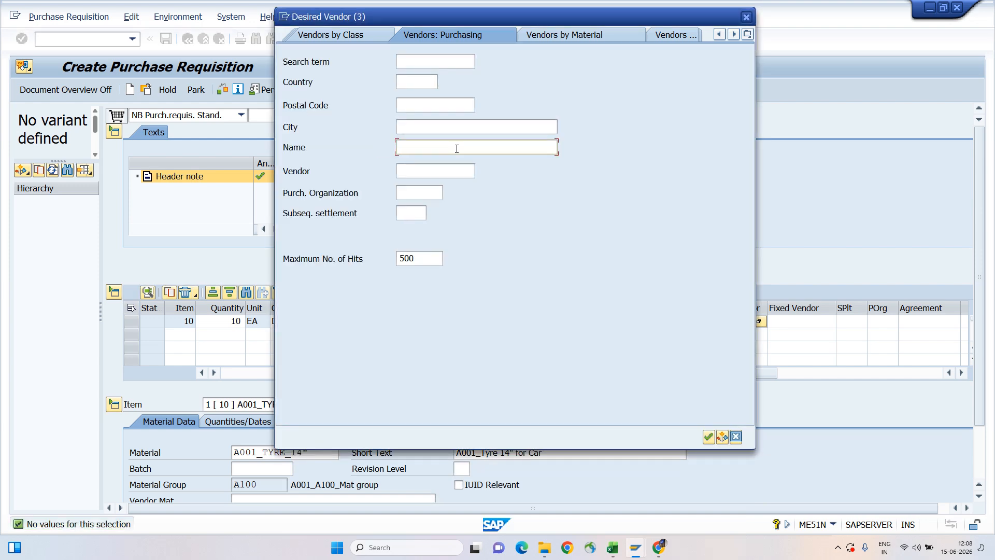
pyautogui.write('*Tyre*')
pyautogui.press('Return')
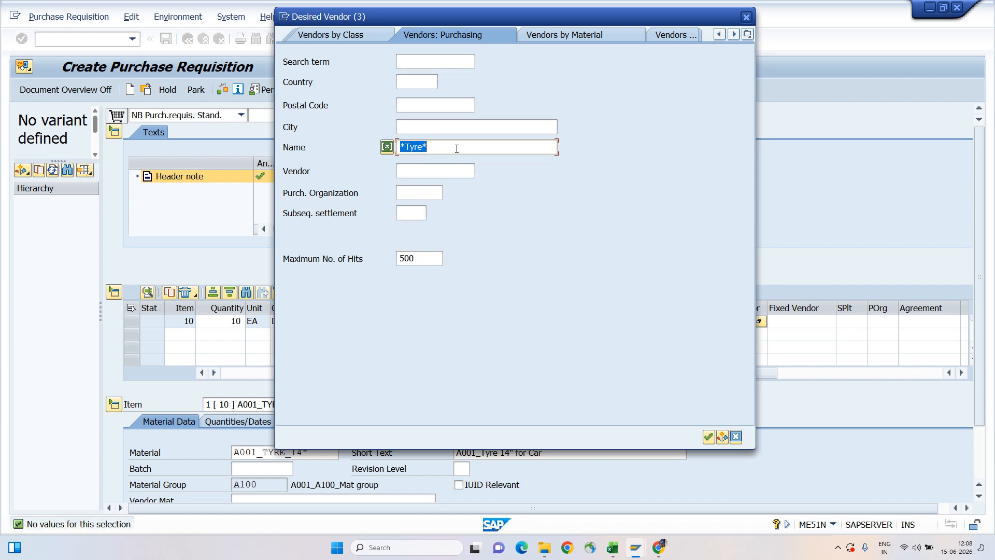
pyautogui.press('BackSpace')
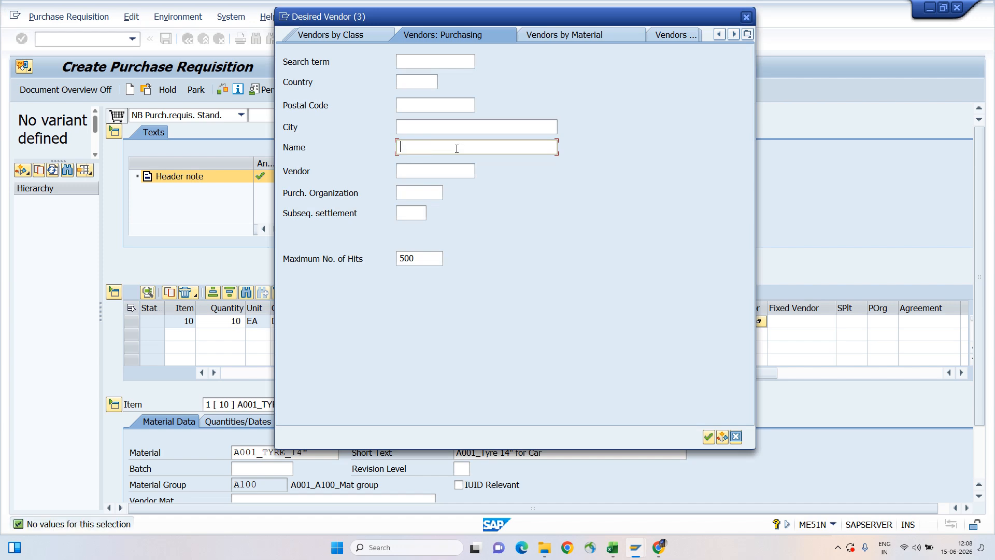
# Search Vendors by Company Code with company code A001 and choose the first Birla Tyres Ltd entry as the item's desired vendor
pyautogui.click(748, 34)
pyautogui.click(817, 83)
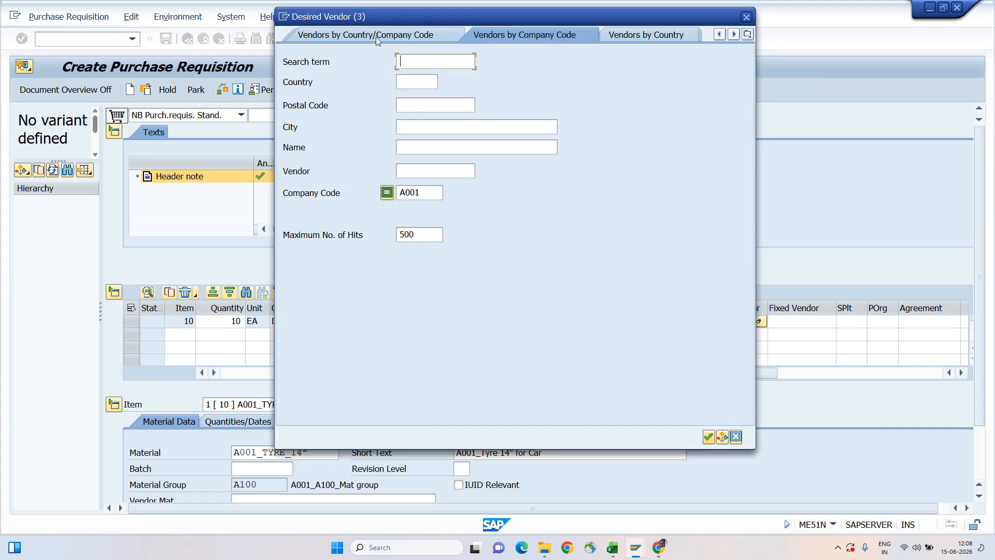
pyautogui.click(418, 171)
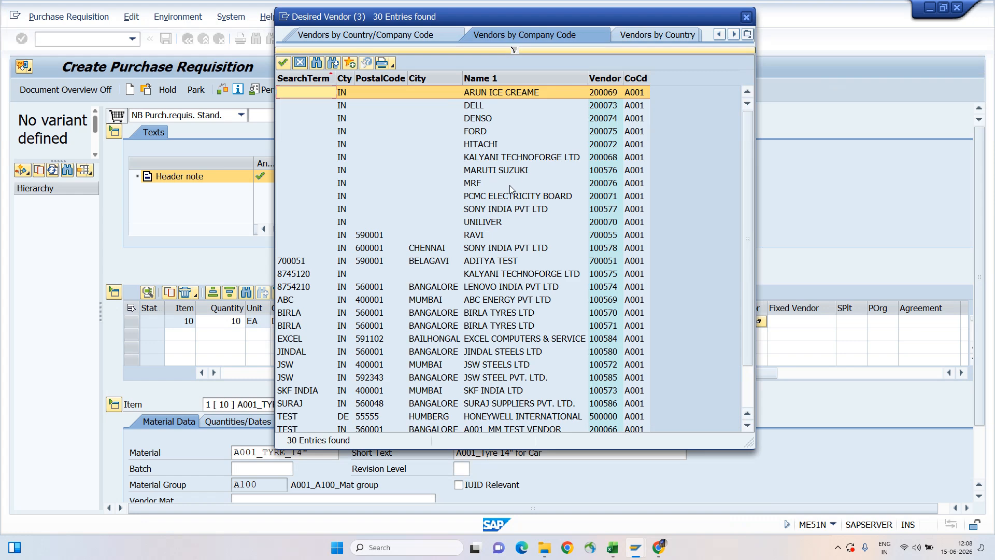
pyautogui.click(496, 315)
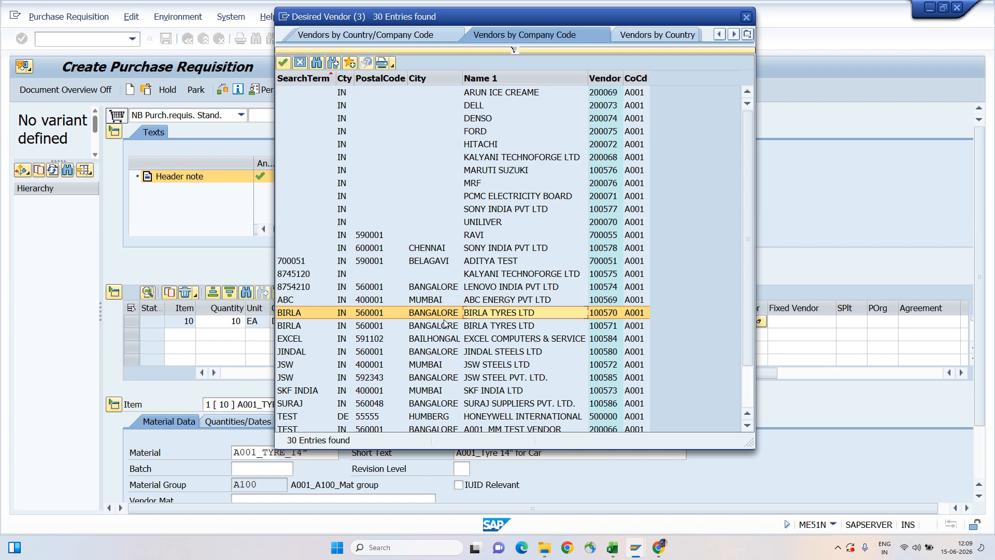
pyautogui.doubleClick(483, 317)
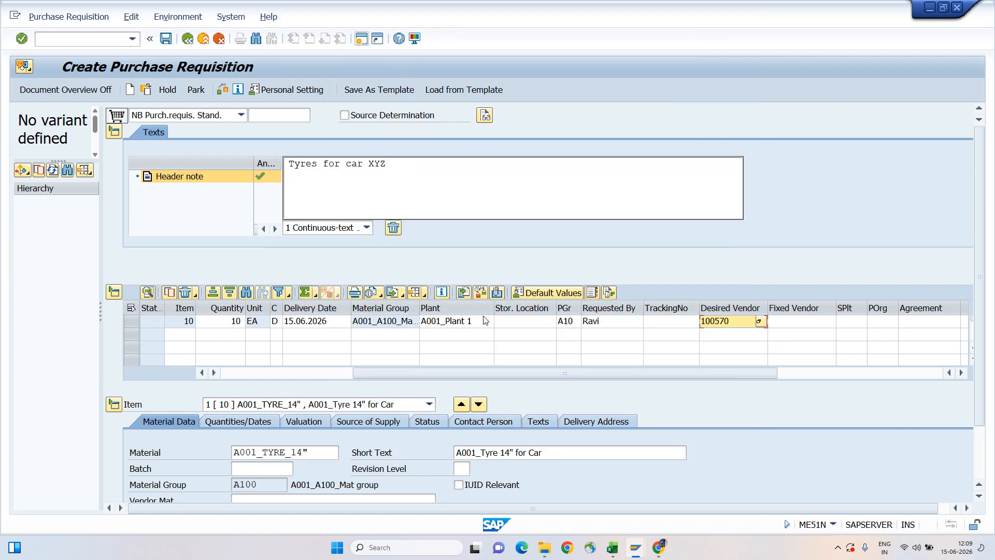
# Review the tyre item's Source of Supply details and return to its Material Data
pyautogui.press('Tab')
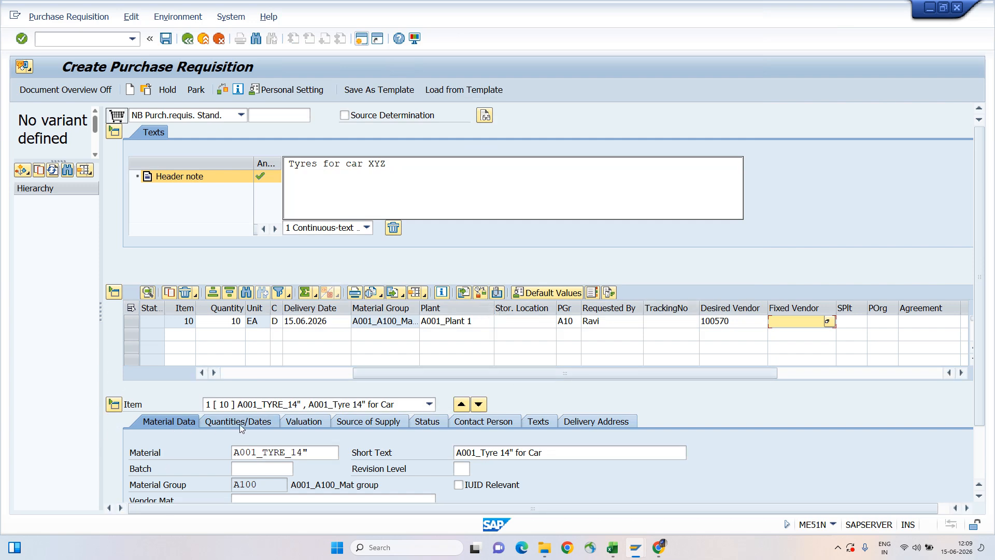
pyautogui.click(400, 426)
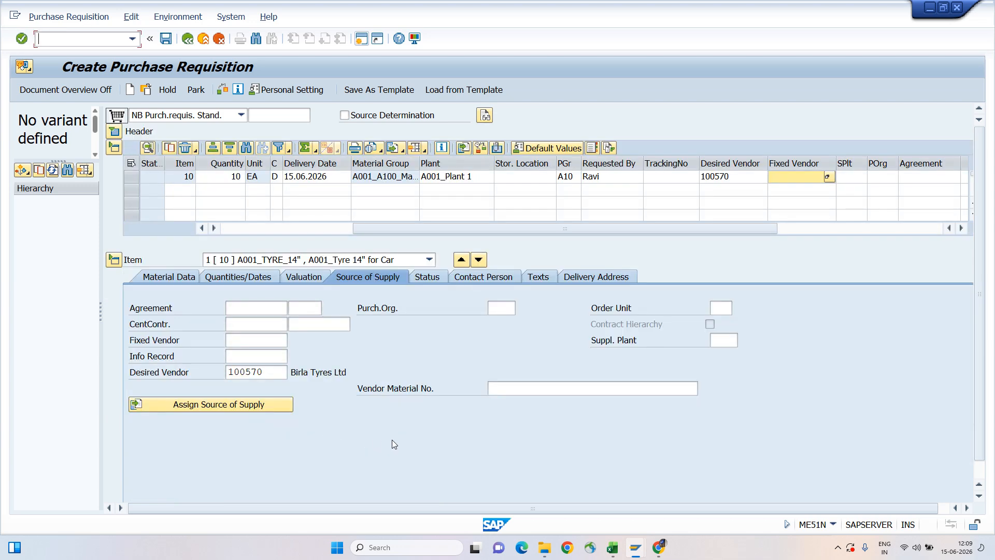
pyautogui.click(169, 276)
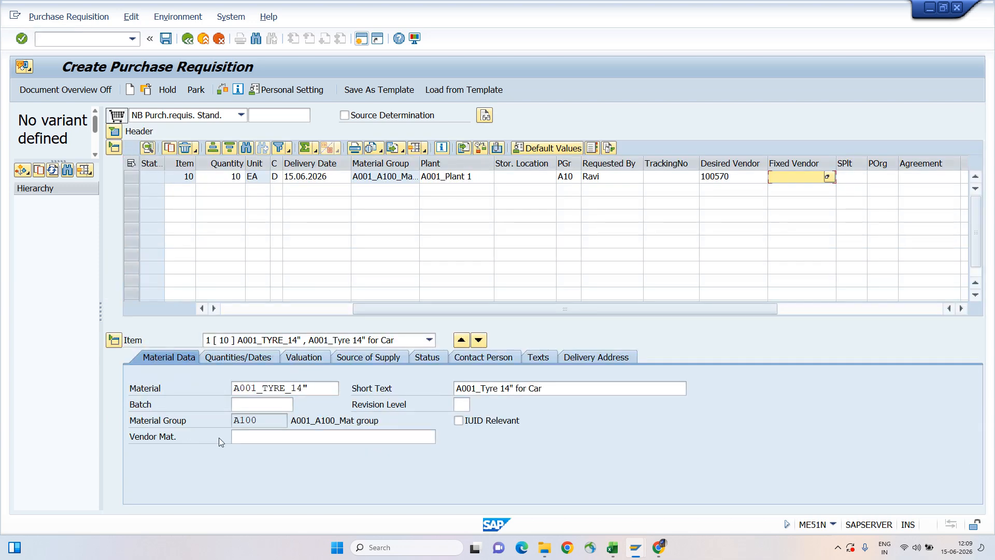
# Review the tyre item's material data, quantities and dates, valuation, source of supply and status
pyautogui.click(140, 390)
pyautogui.moveTo(152, 421); pyautogui.dragTo(258, 420)
pyautogui.click(232, 355)
pyautogui.click(300, 356)
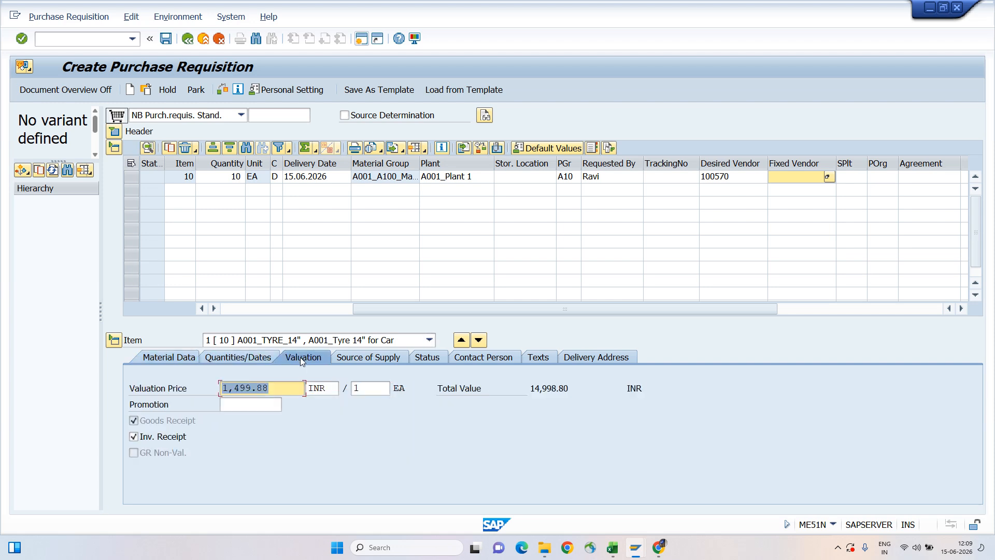
pyautogui.click(363, 358)
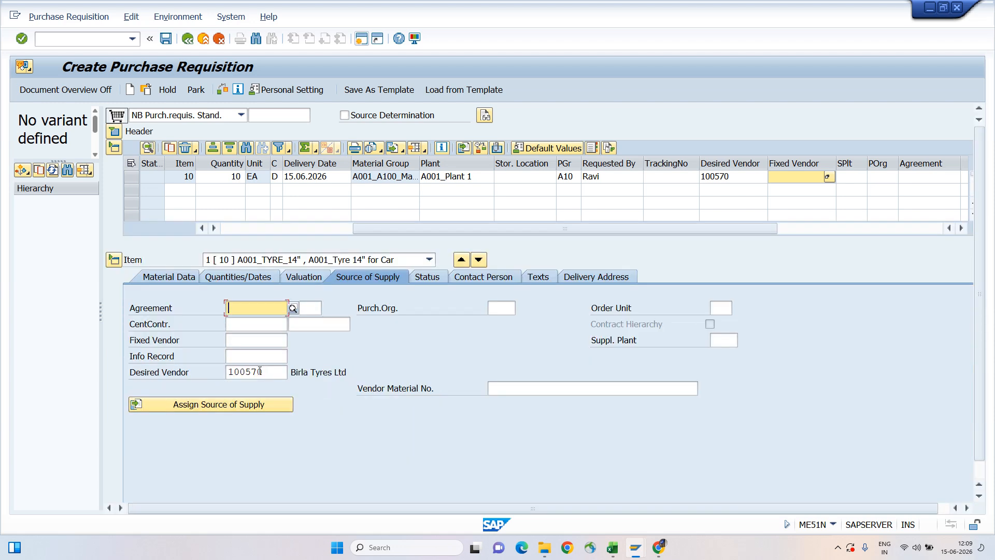
pyautogui.click(293, 373)
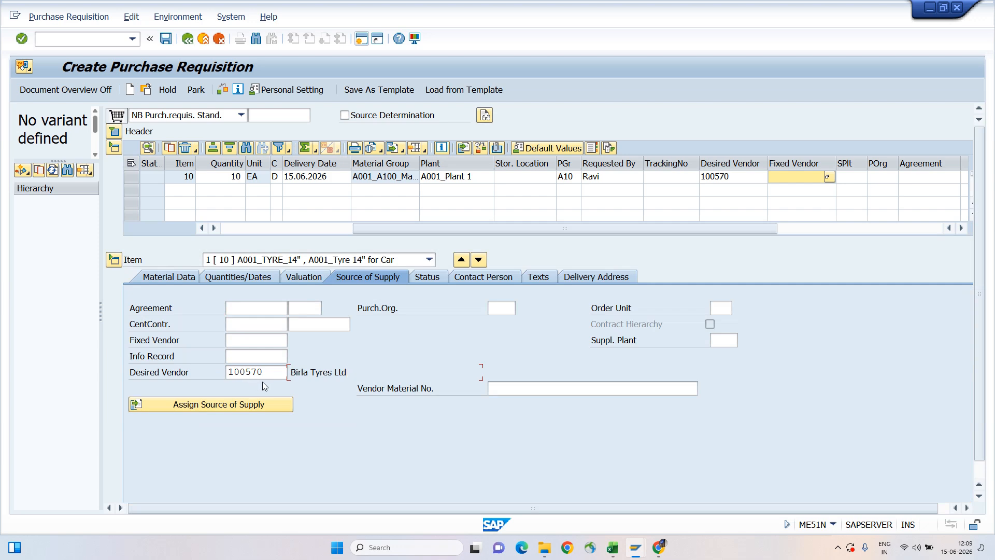
pyautogui.click(427, 277)
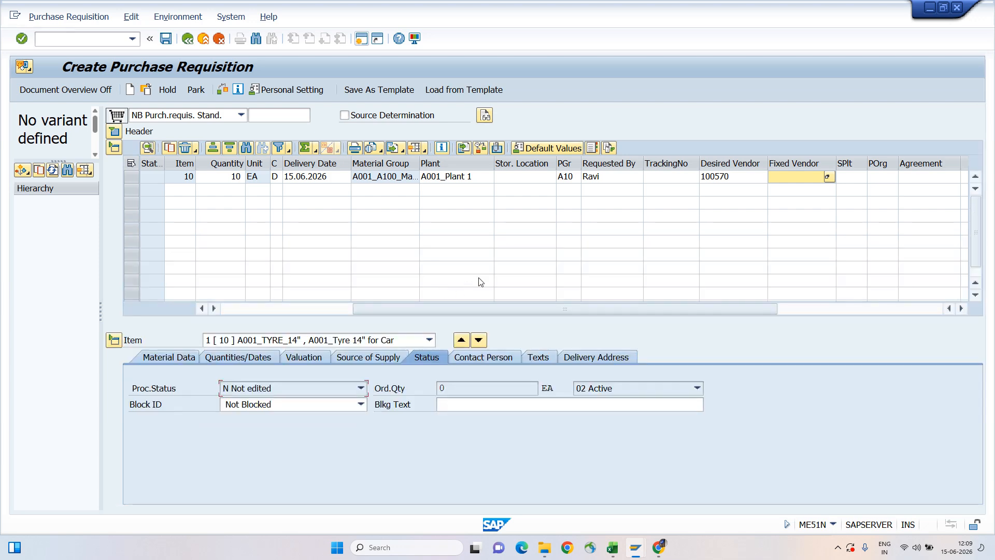
# Review the item's contact person, text types and delivery address, and return to its material data
pyautogui.click(493, 360)
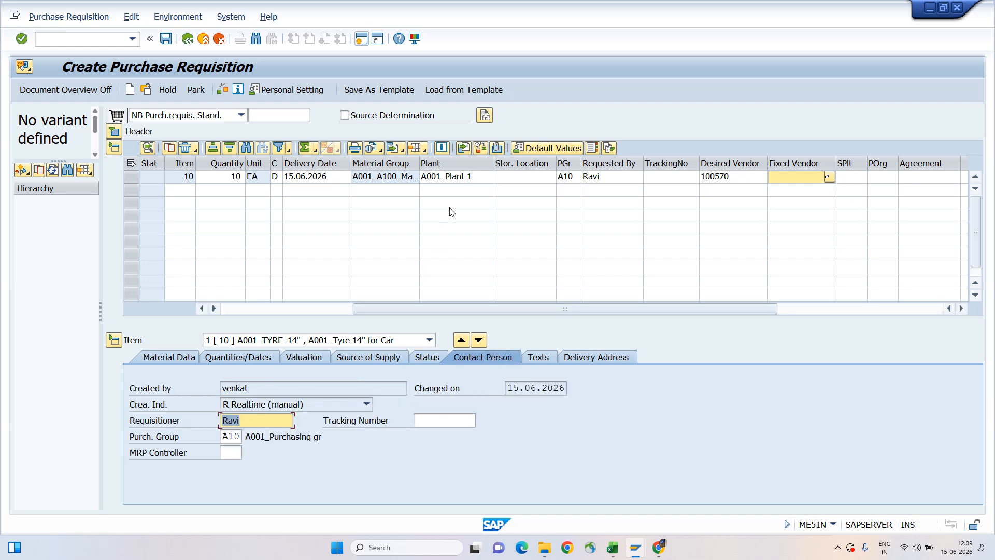
pyautogui.click(248, 418)
pyautogui.click(537, 357)
pyautogui.click(332, 405)
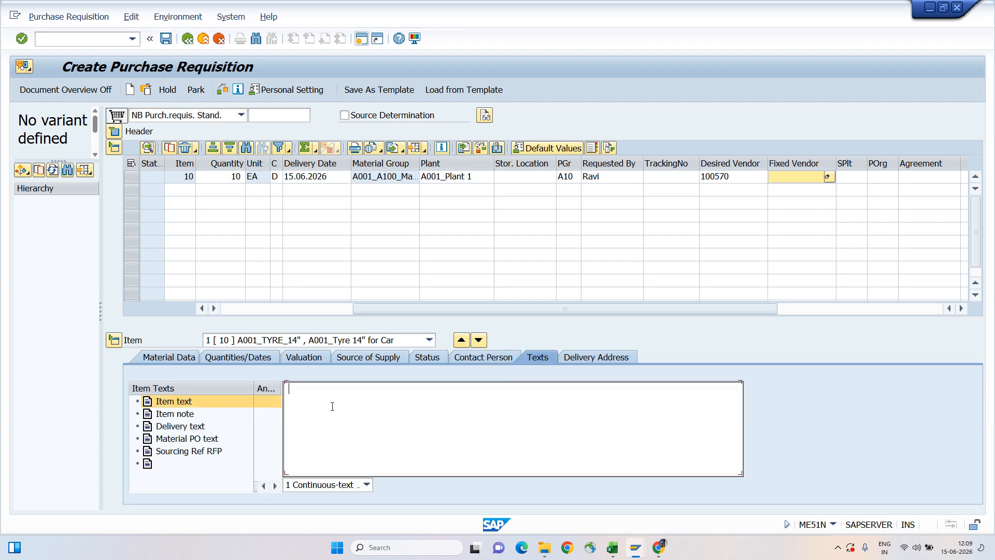
pyautogui.click(171, 427)
pyautogui.click(373, 410)
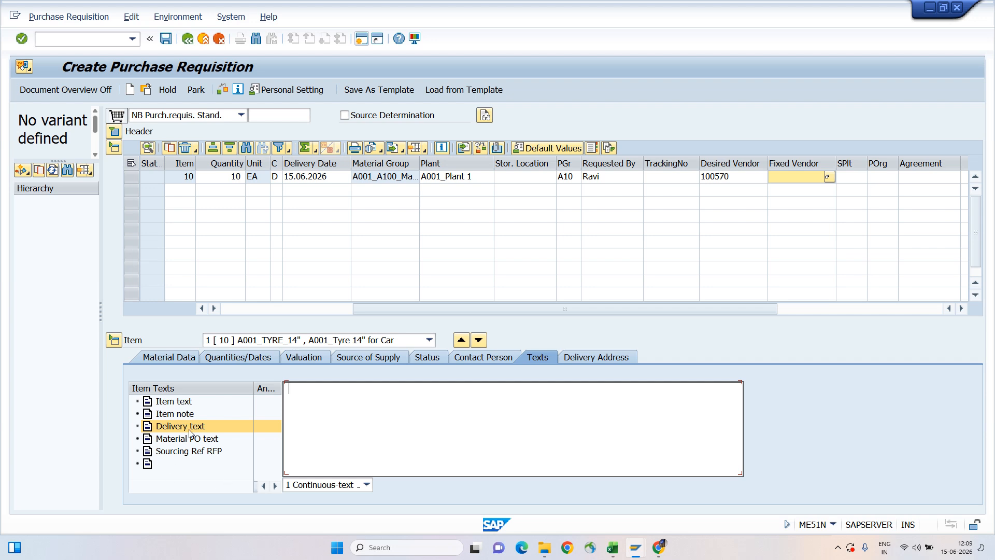
pyautogui.click(174, 403)
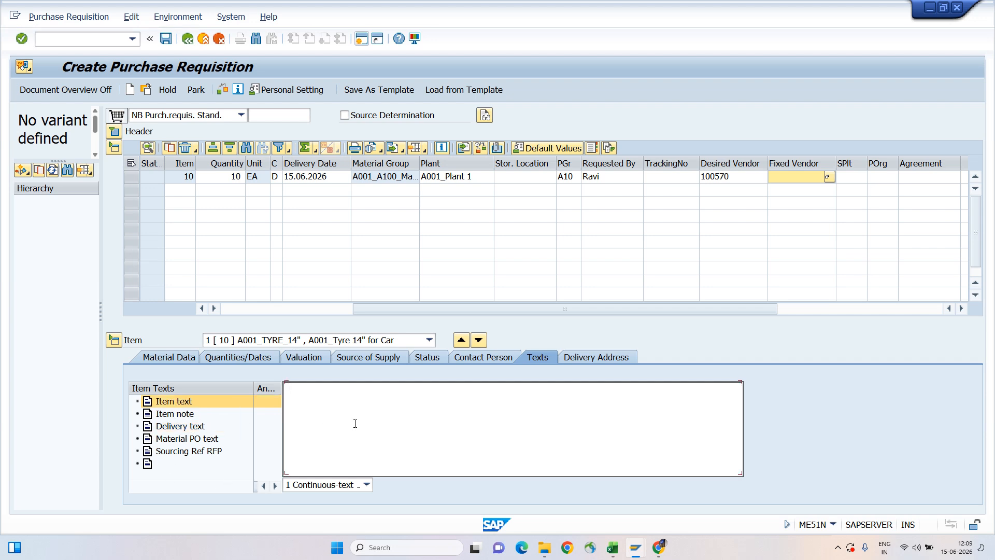
pyautogui.click(590, 357)
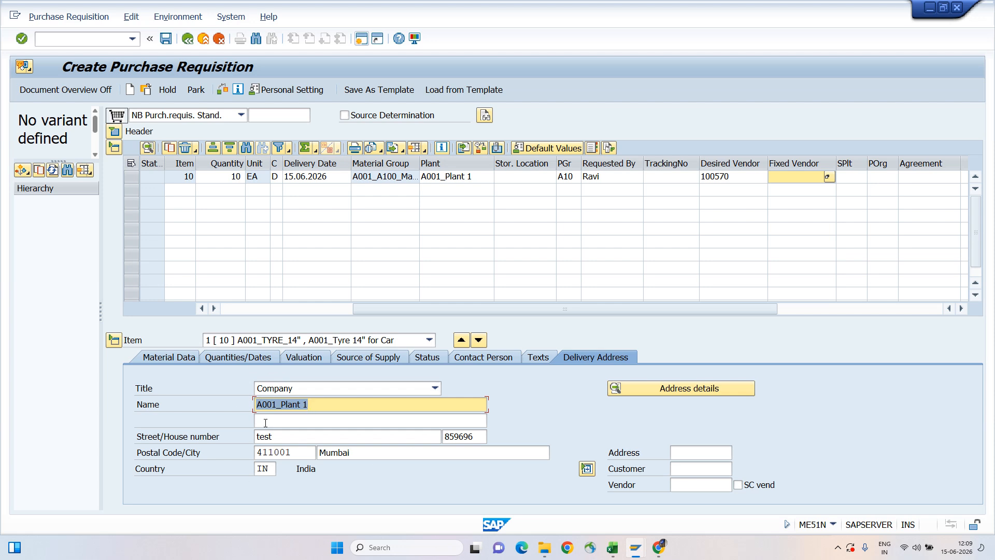
pyautogui.click(148, 359)
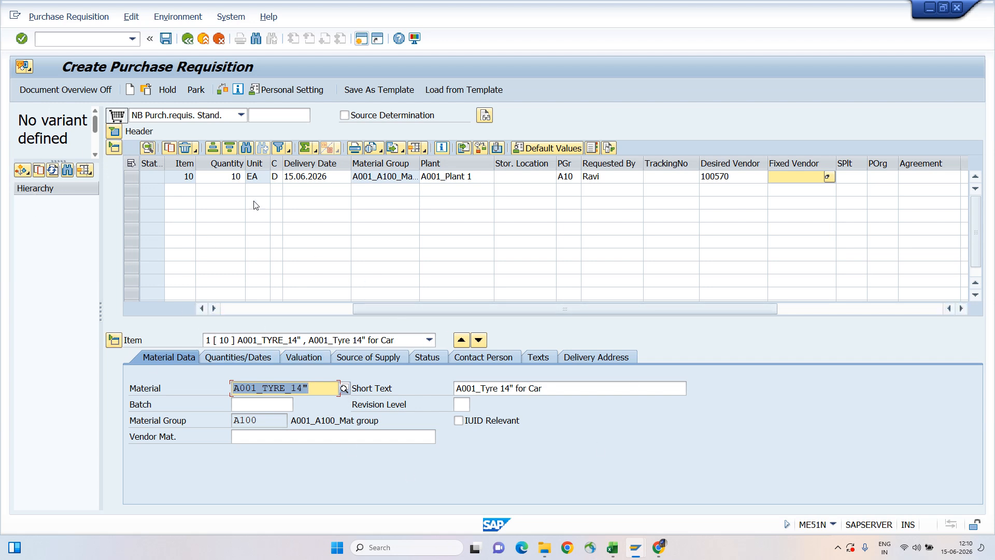
# Check the requisition, clear the tyre item's quantity, and check it again to review and close the message list
pyautogui.click(222, 91)
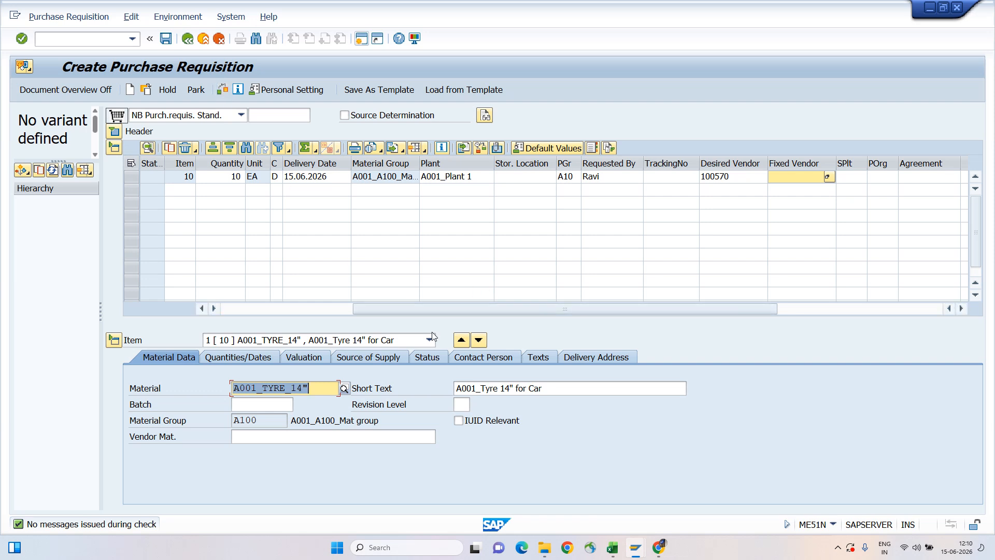
pyautogui.click(285, 311)
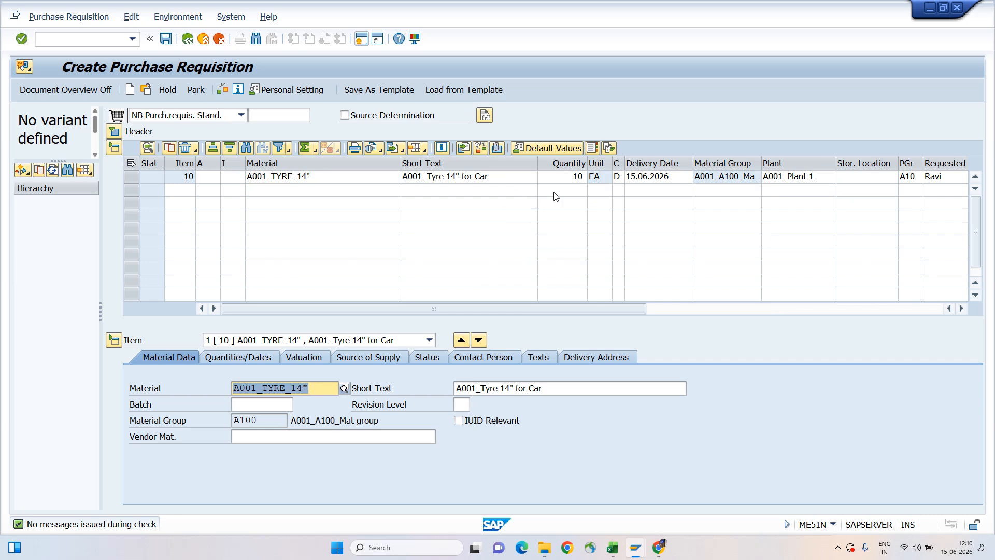
pyautogui.click(568, 177)
pyautogui.press('BackSpace')
pyautogui.press('BackSpace')
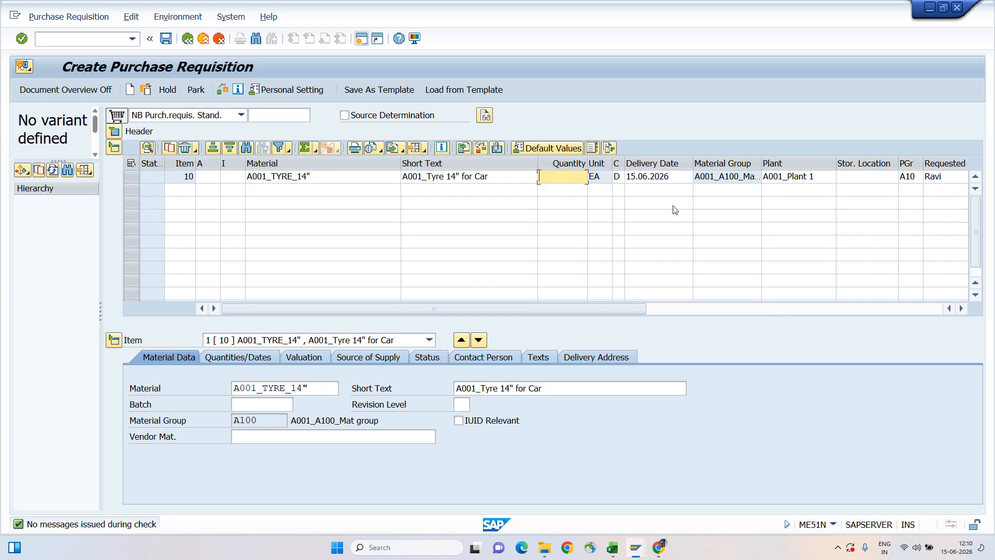
pyautogui.press('Tab')
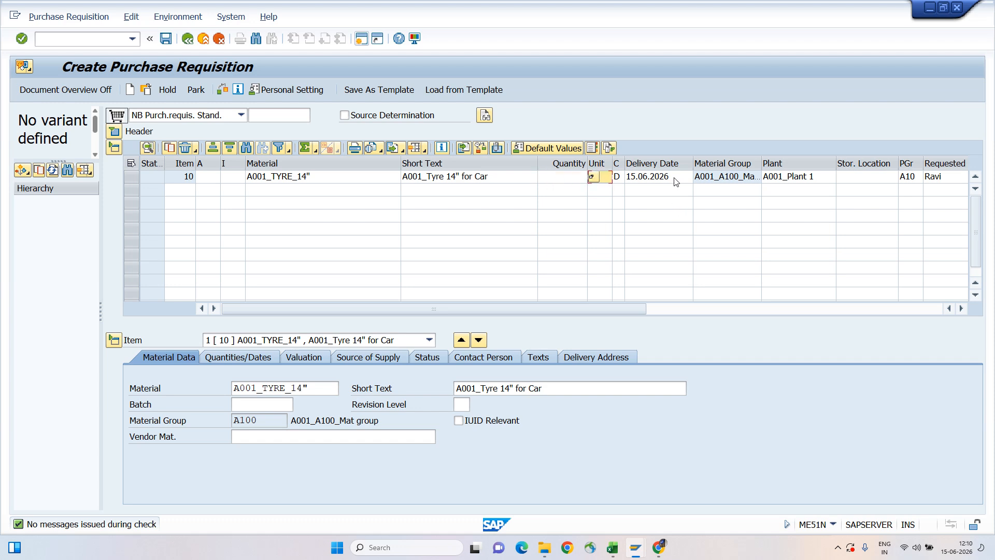
pyautogui.press('Tab')
pyautogui.press('Tab')
pyautogui.press('Return')
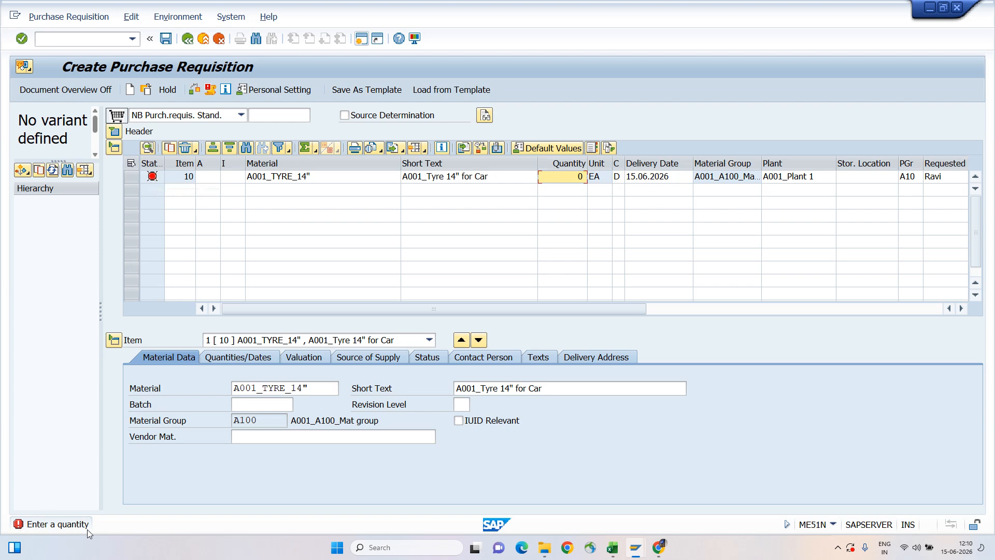
pyautogui.click(196, 92)
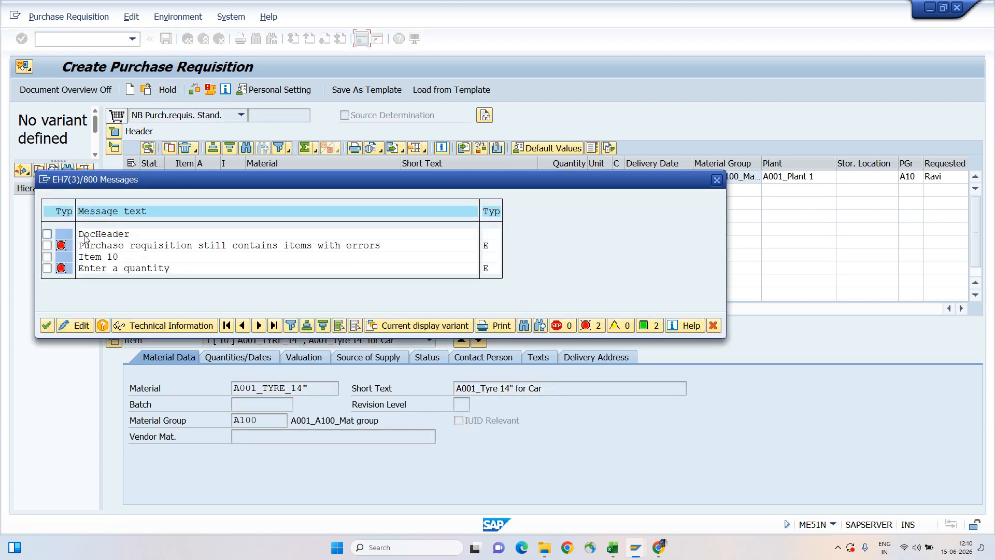
pyautogui.click(48, 327)
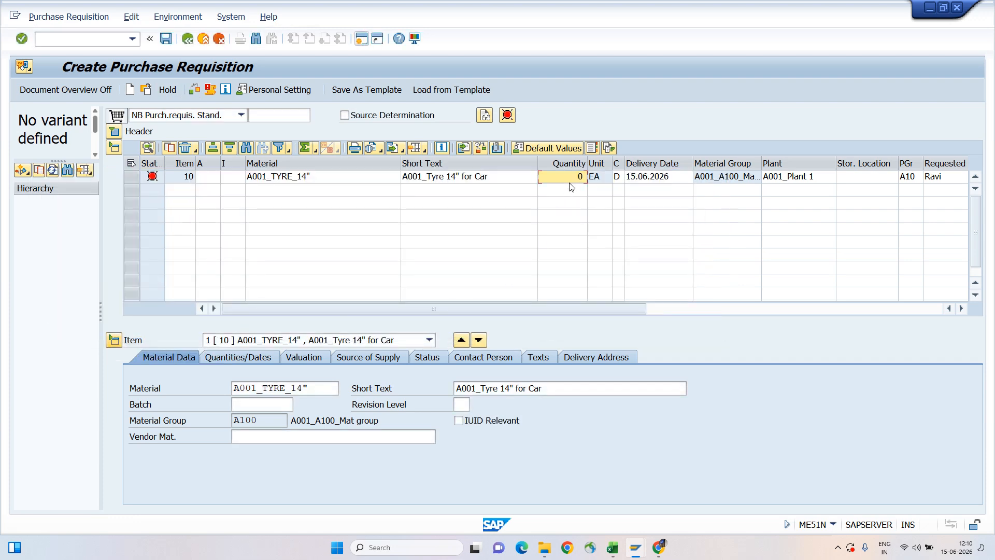
# Set the tyre item's quantity to 10, check the requisition and save it
pyautogui.write('10')
pyautogui.press('Return')
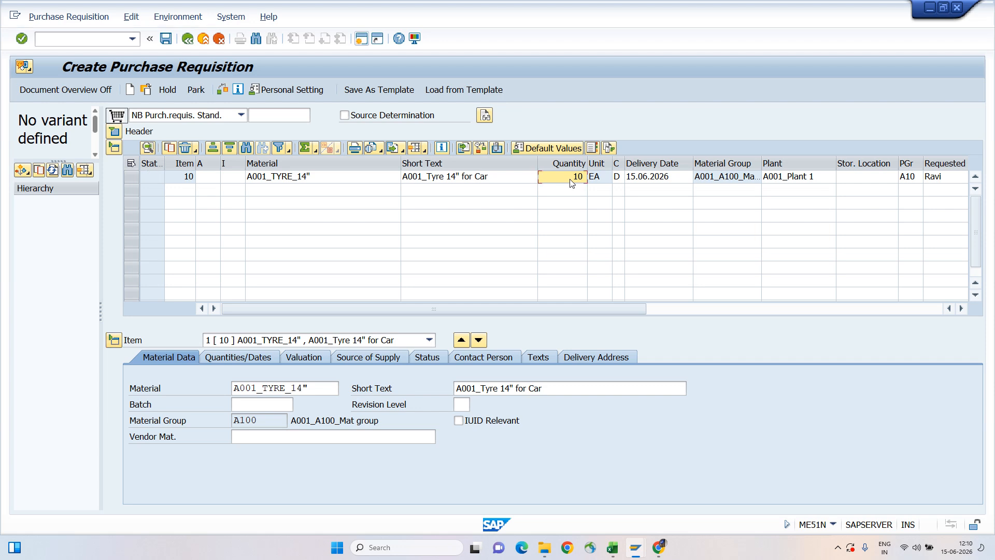
pyautogui.click(223, 91)
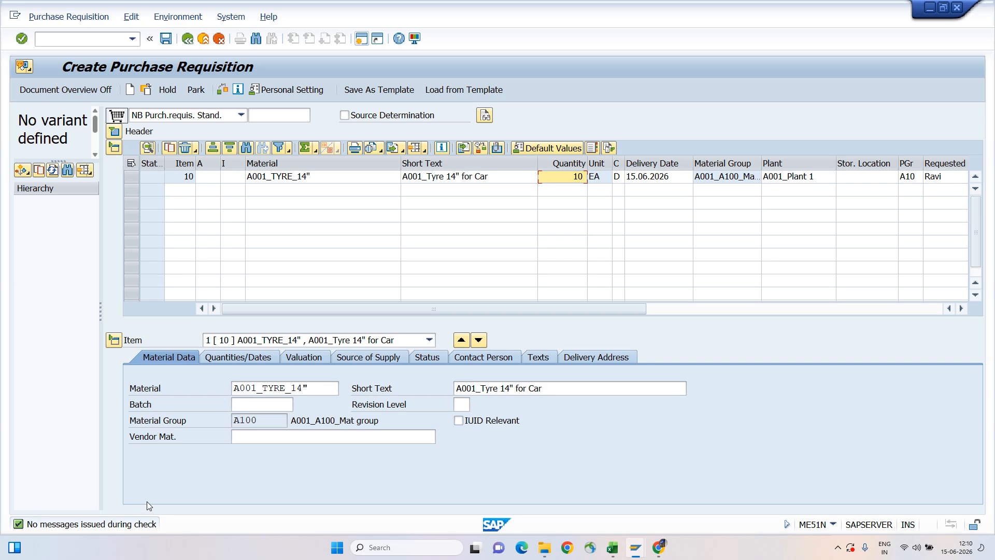
pyautogui.click(166, 40)
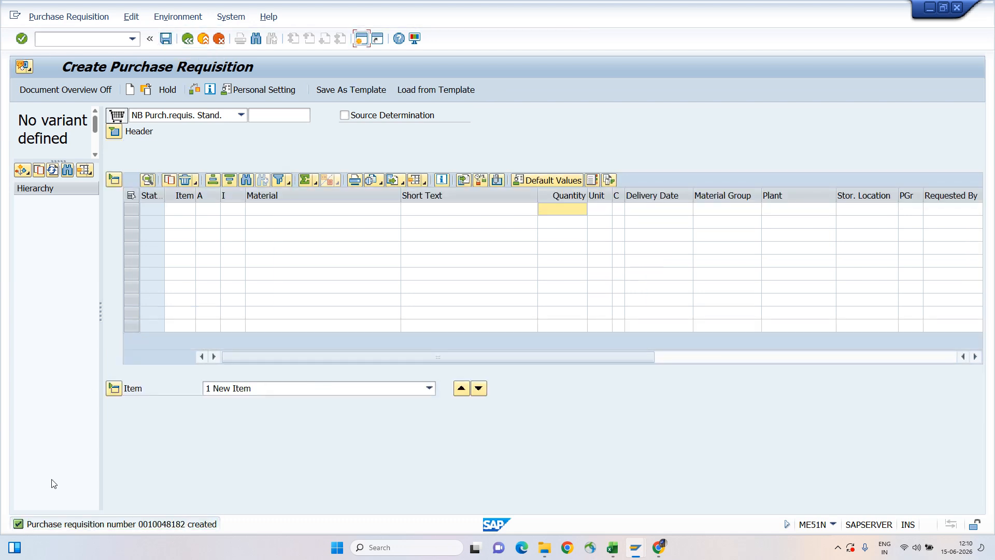
# Open the details of the save message, select the new requisition's number there and close the details
pyautogui.doubleClick(146, 525)
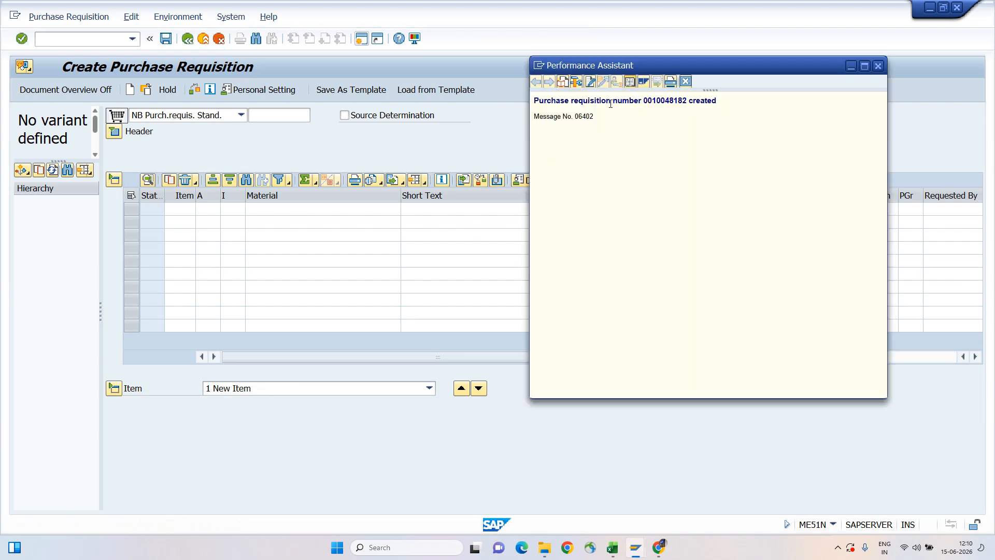
pyautogui.moveTo(644, 100); pyautogui.dragTo(687, 100)
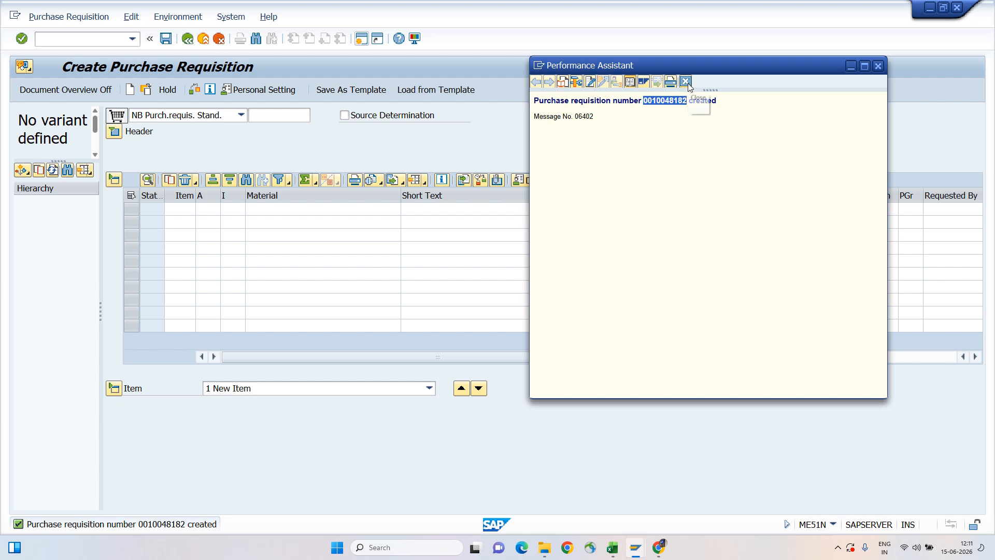
pyautogui.click(686, 81)
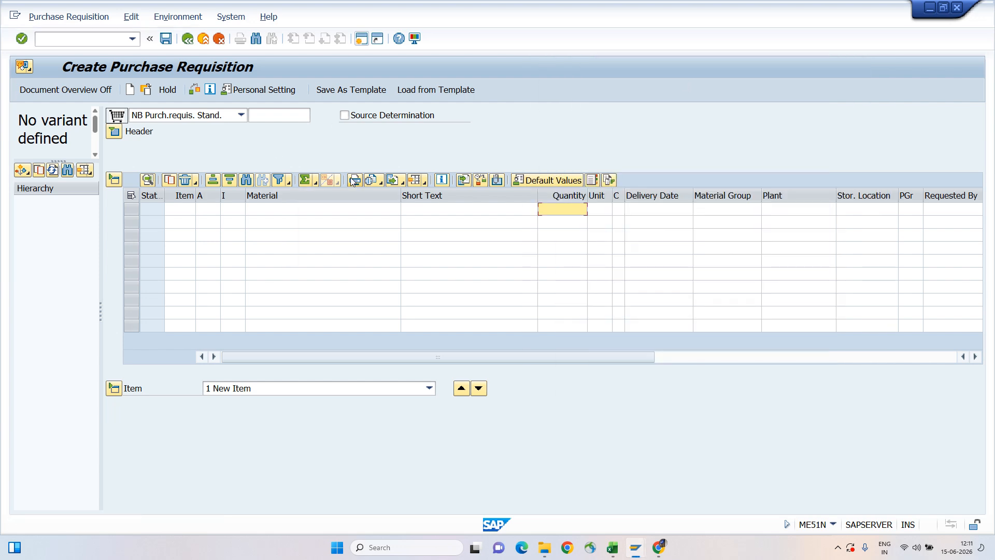
# Exit requisition creation and start transaction ME21N to create a purchase order
pyautogui.click(203, 39)
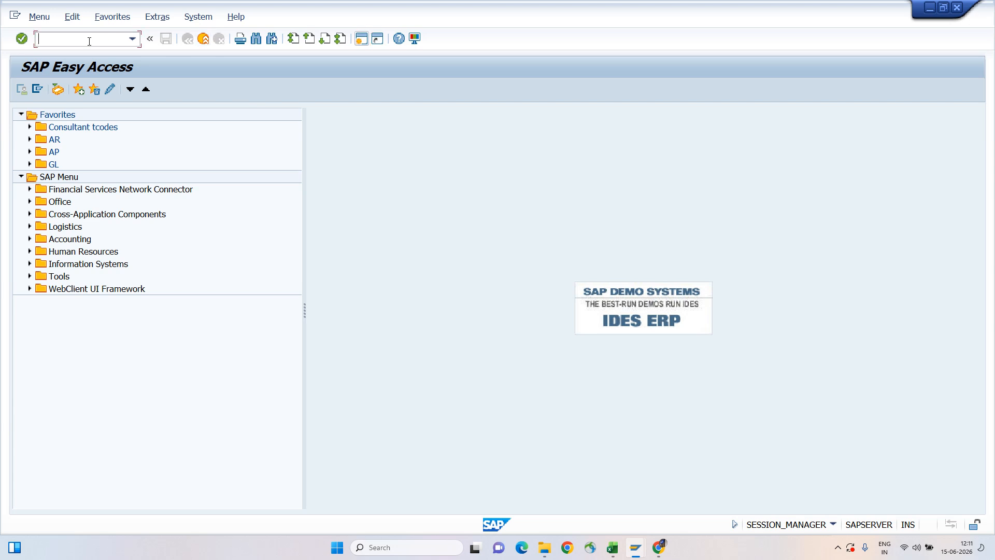
pyautogui.write('ME21n')
pyautogui.press('Return')
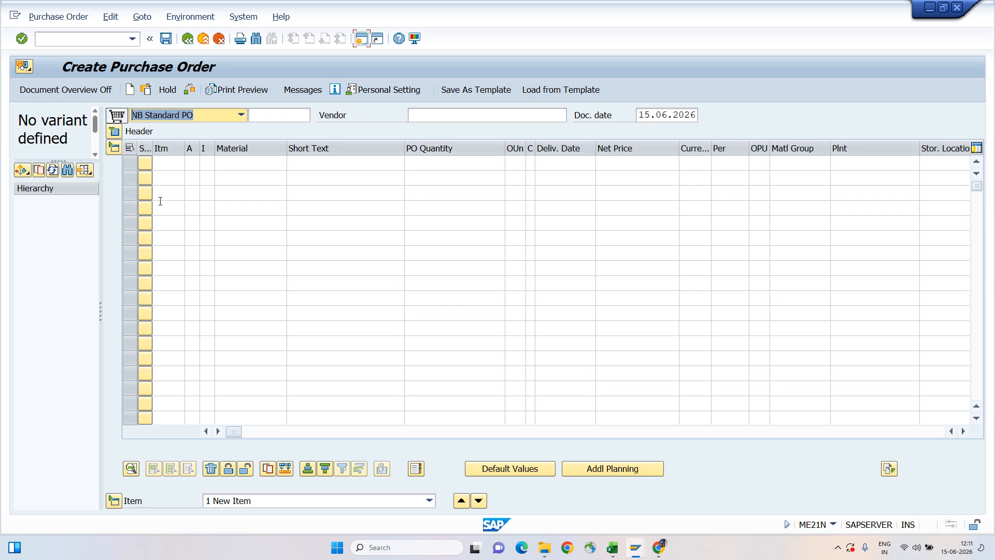
# Look at the document overview's selection variants, and switch the overview off and back on
pyautogui.click(27, 170)
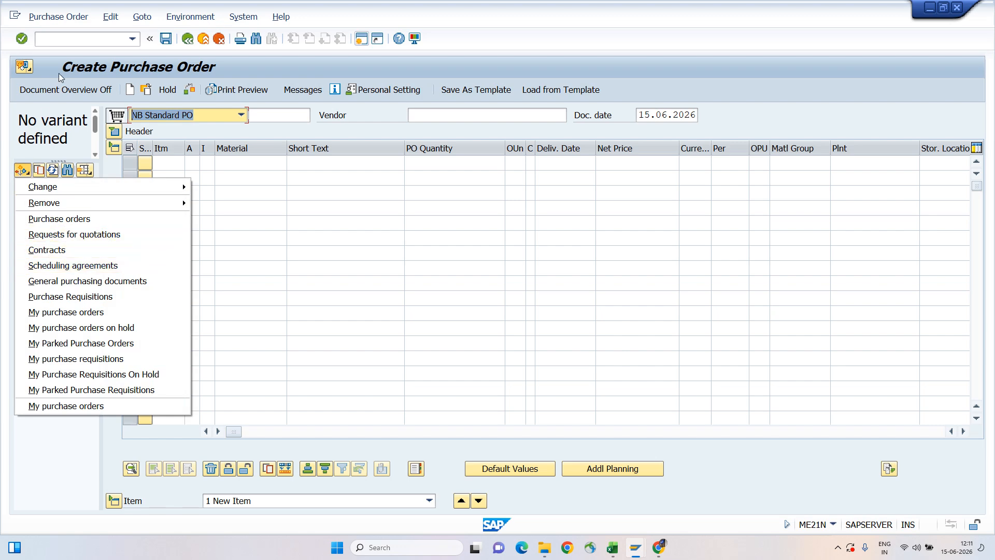
pyautogui.click(24, 171)
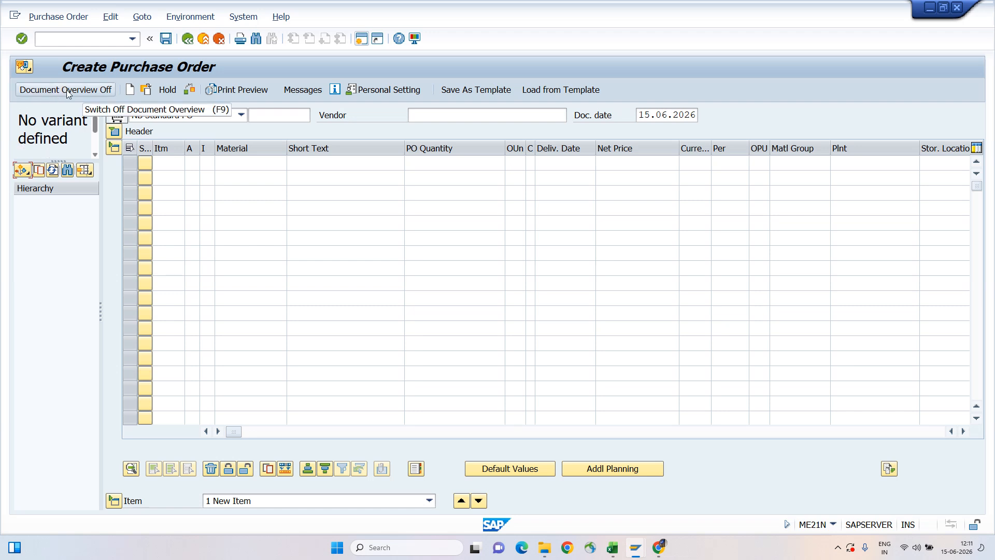
pyautogui.click(79, 91)
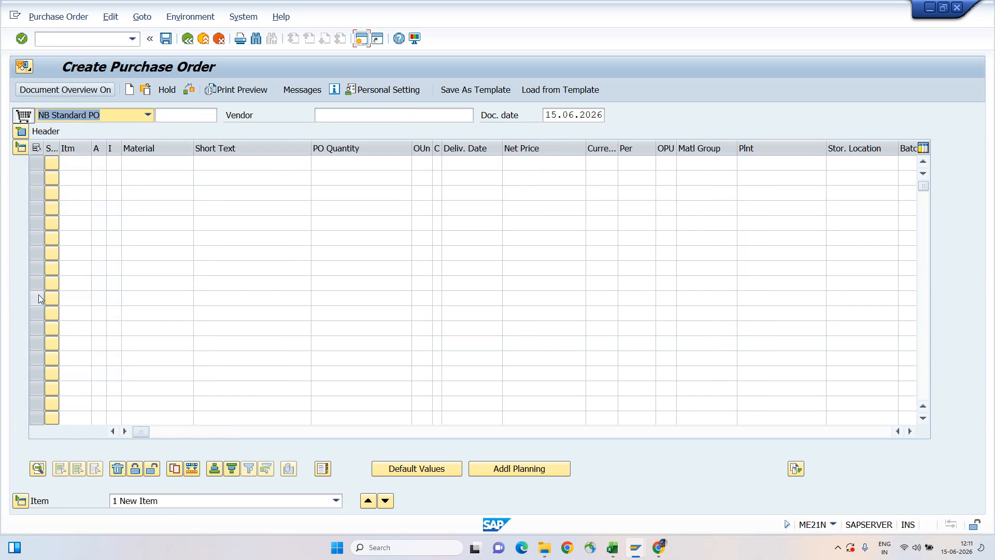
pyautogui.click(73, 91)
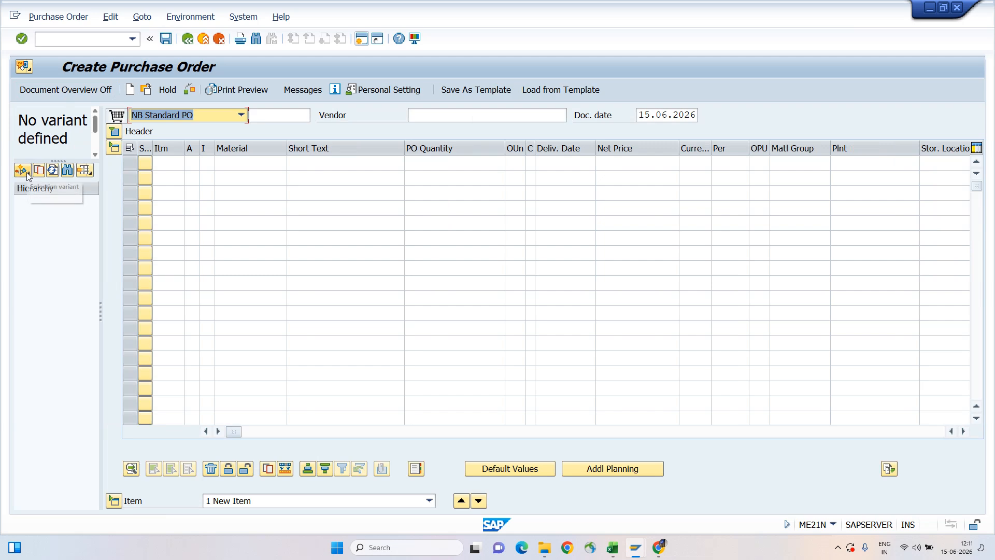
# List the saved requisition in the document overview by running the Purchase Requisitions selection with the copied requisition number
pyautogui.click(27, 174)
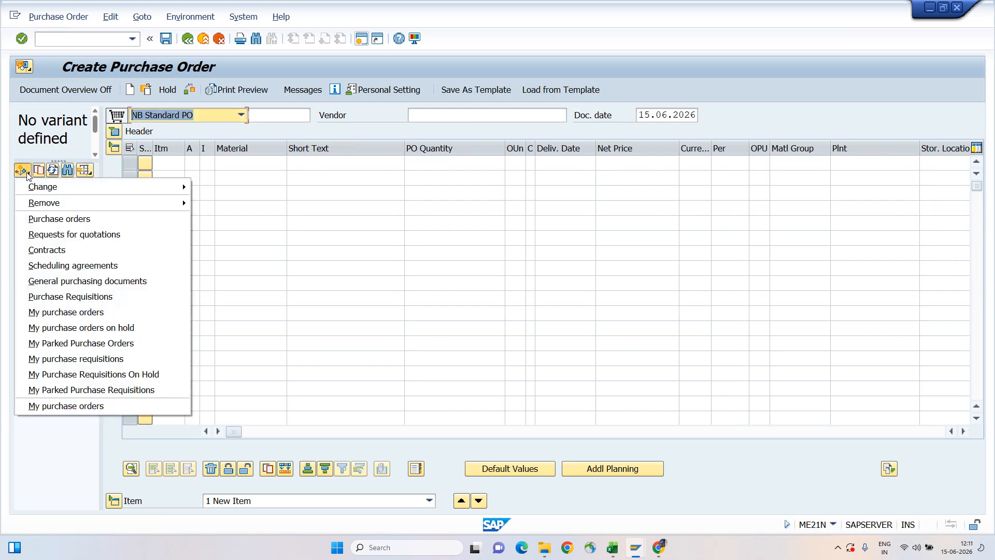
pyautogui.click(76, 296)
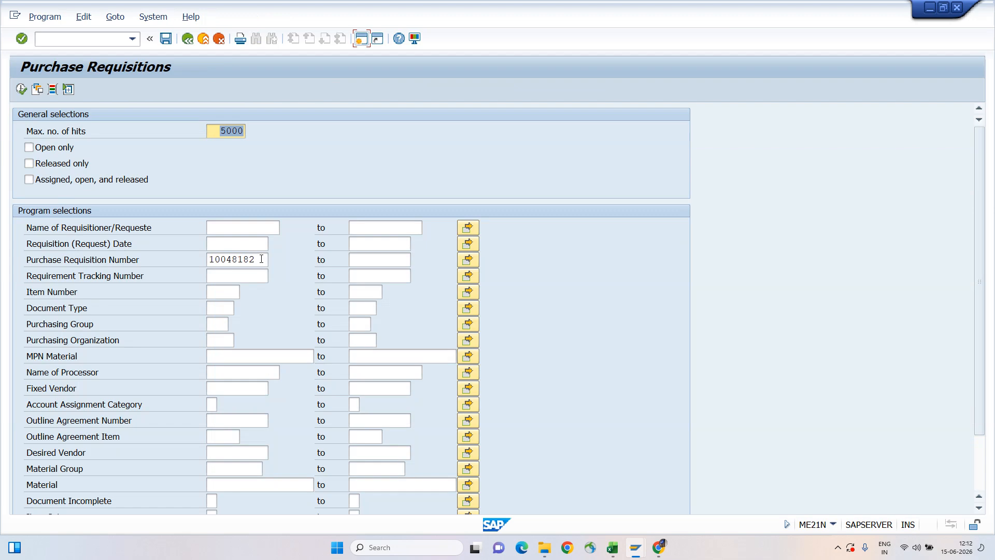
pyautogui.click(262, 259)
pyautogui.press('Tab')
pyautogui.hotkey('shift', 'Tab')
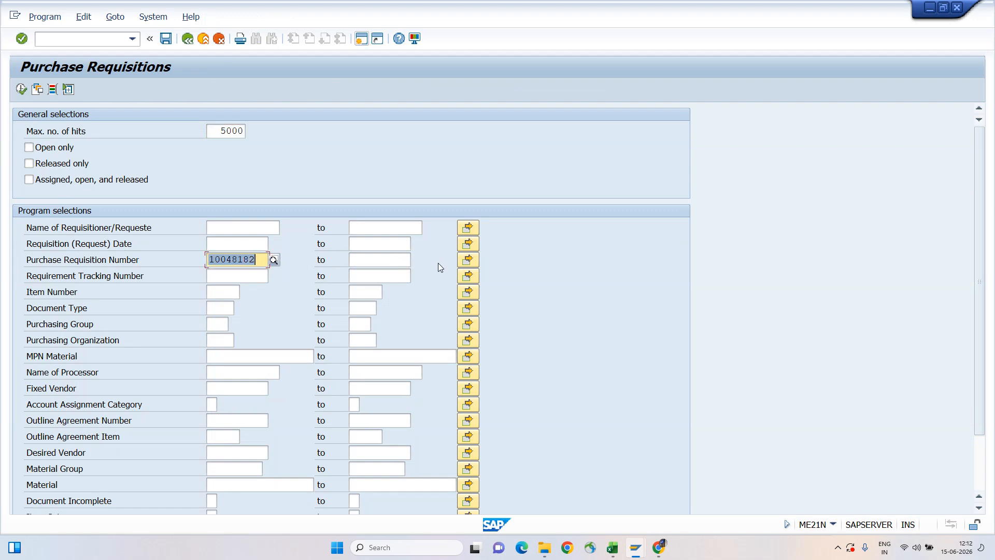
pyautogui.press('Return')
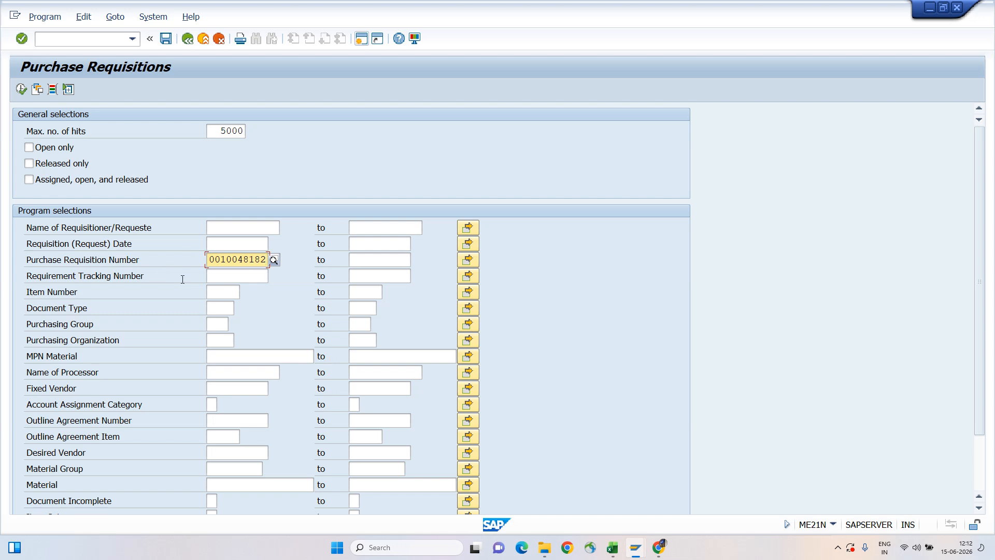
pyautogui.scroll(-3, 235, 281)
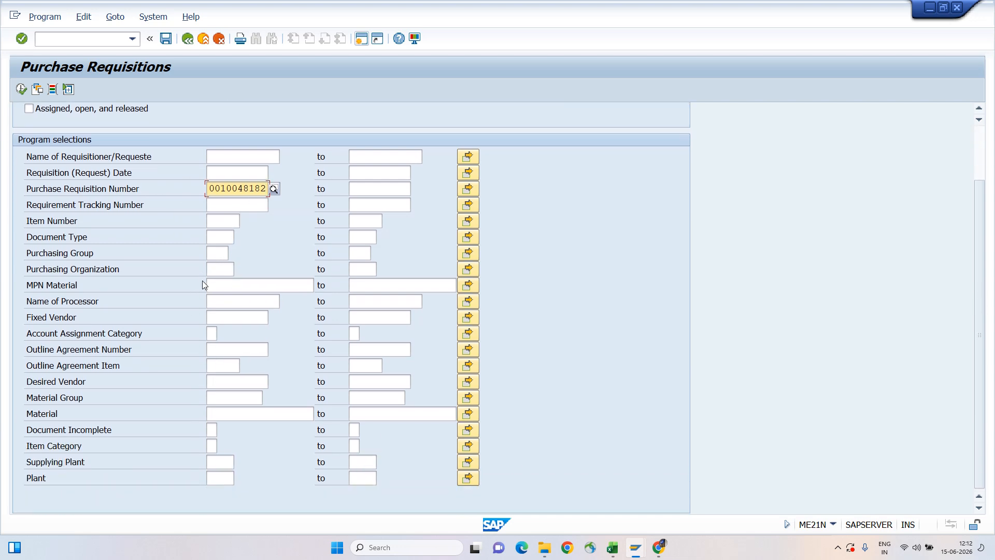
pyautogui.scroll(3, 202, 281)
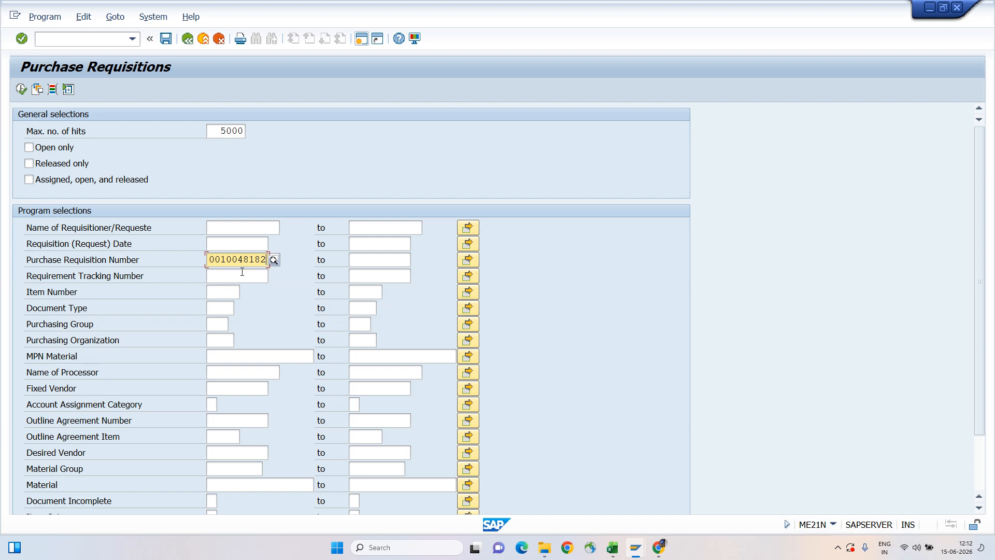
pyautogui.click(21, 89)
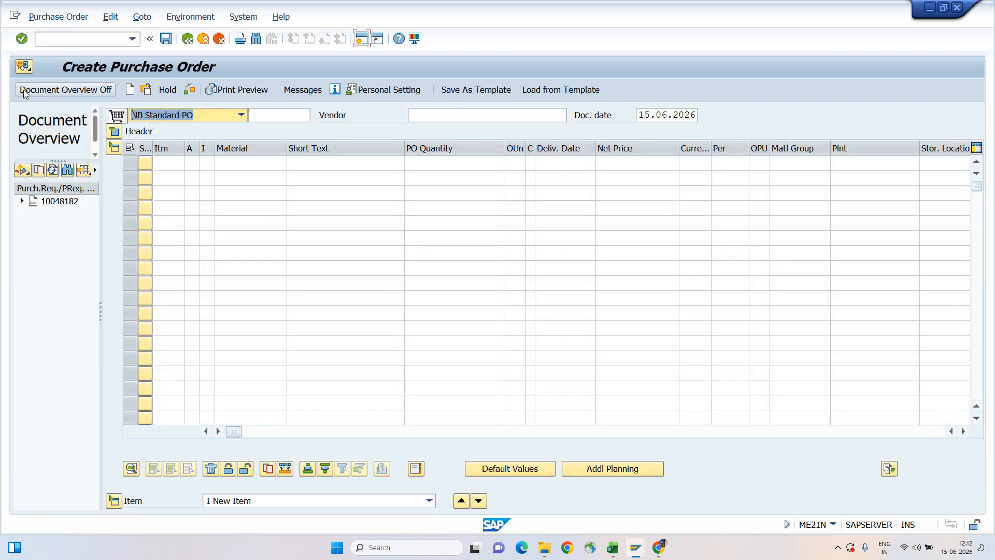
# Adopt the listed requisition into the purchase order and set the header's purchasing organization to A100
pyautogui.click(61, 205)
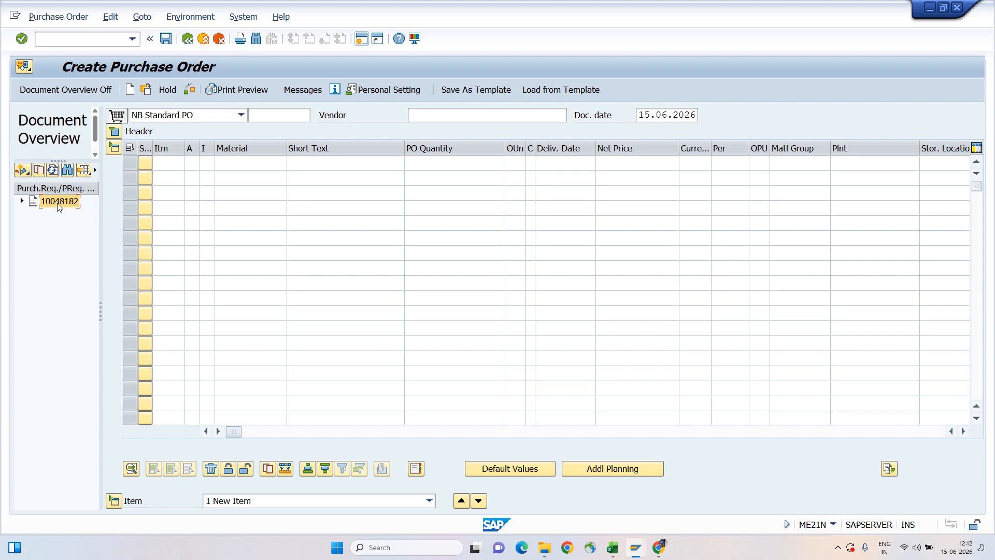
pyautogui.click(39, 171)
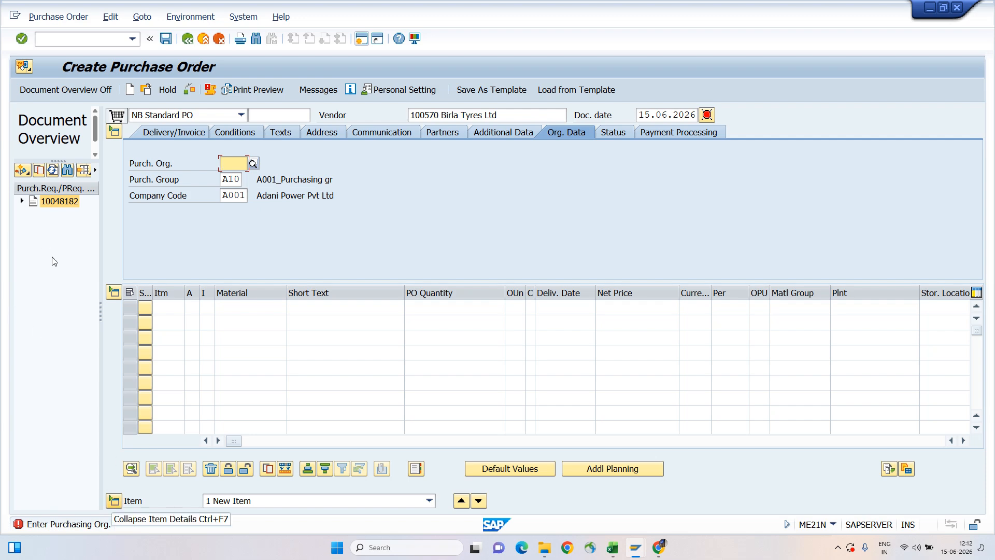
pyautogui.click(241, 162)
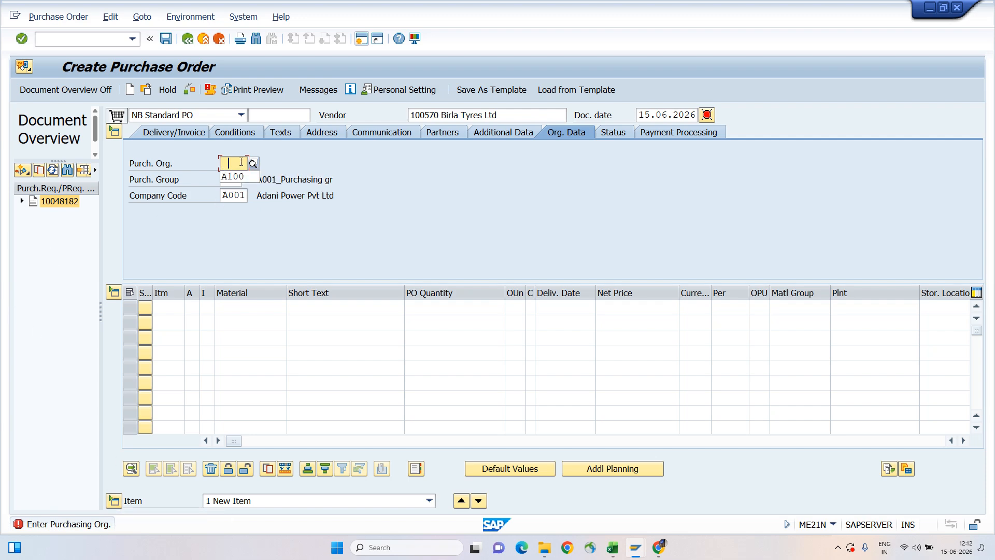
pyautogui.press('Down')
pyautogui.press('Return')
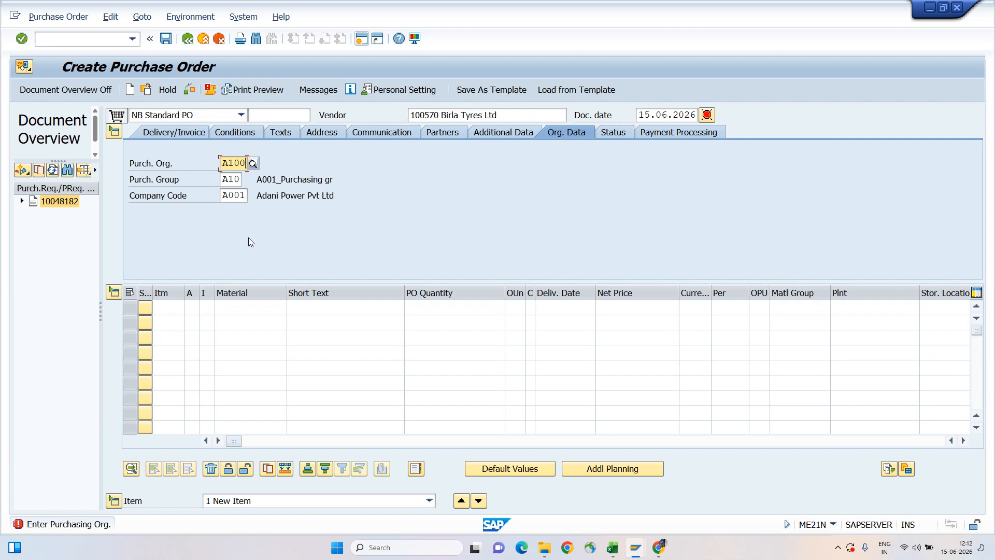
pyautogui.press('Return')
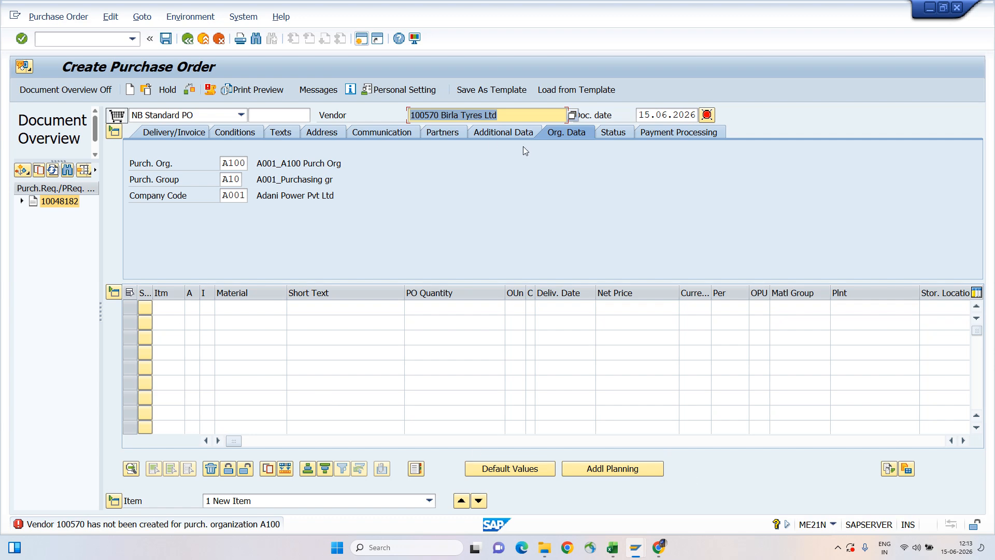
# Clear the Birla Tyres Ltd entry from the purchase order's vendor field
pyautogui.moveTo(446, 115); pyautogui.dragTo(417, 119)
pyautogui.click(409, 115)
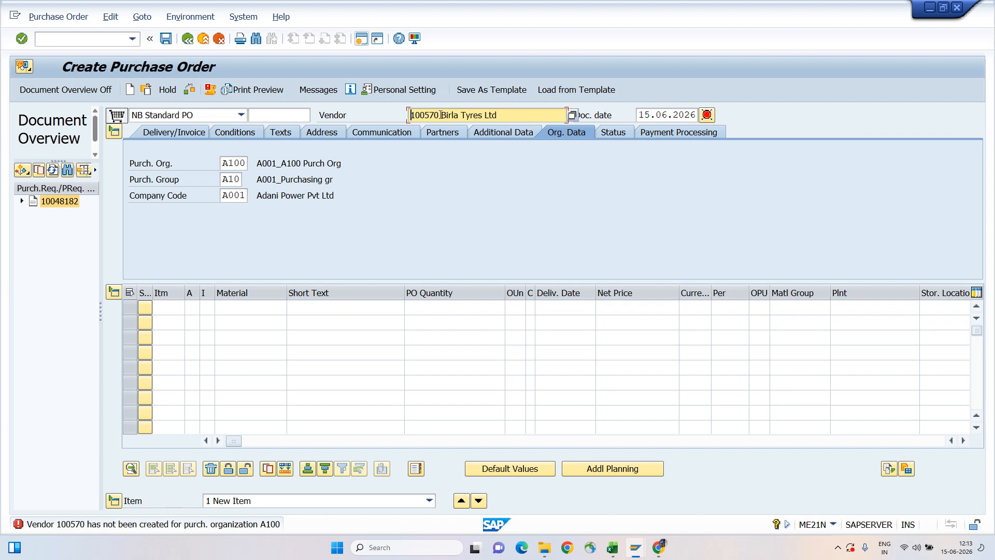
pyautogui.moveTo(440, 114); pyautogui.dragTo(406, 117)
pyautogui.click(406, 118)
pyautogui.hotkey('shift', 'End')
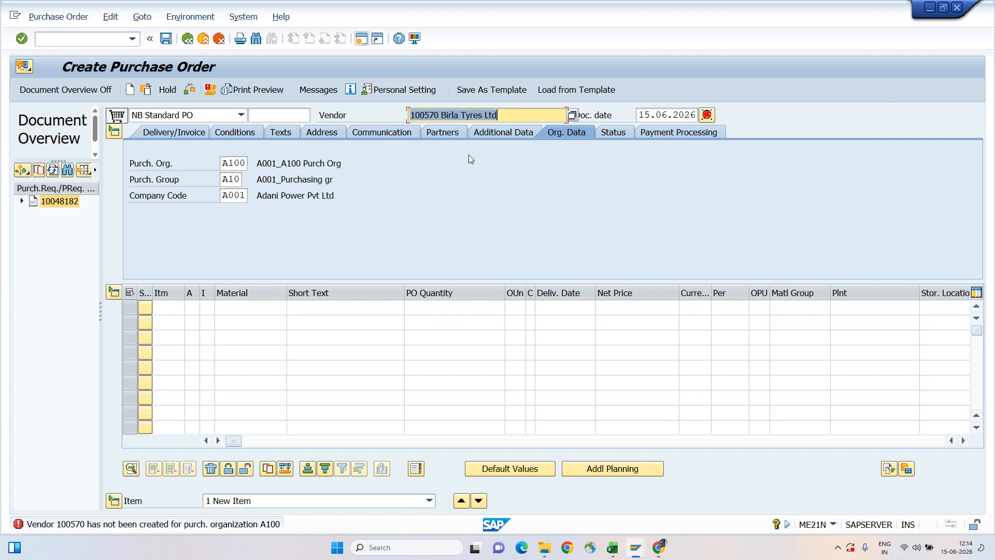
pyautogui.press('Delete')
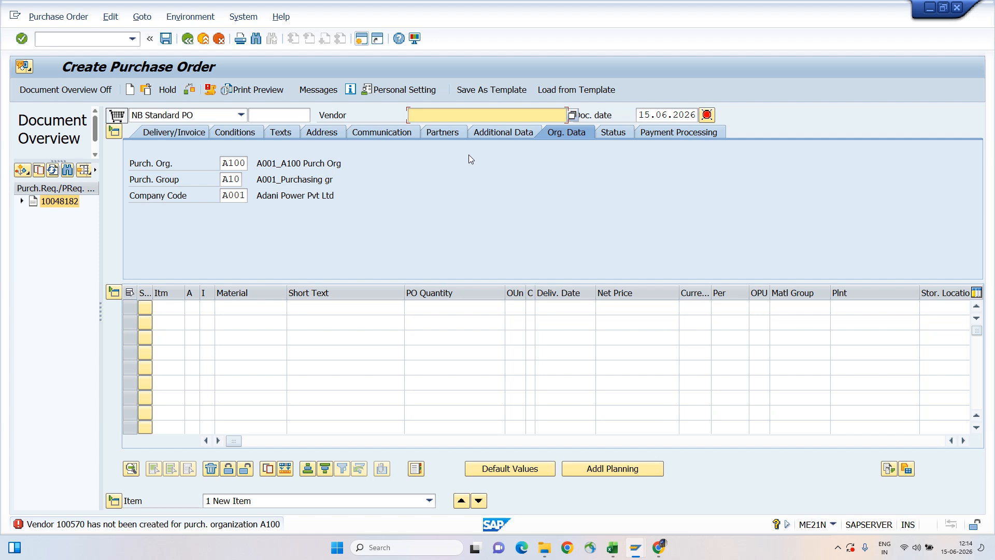
# Search the vendors of company code A001 and highlight the first Birla Tyres Ltd entry
pyautogui.click(572, 116)
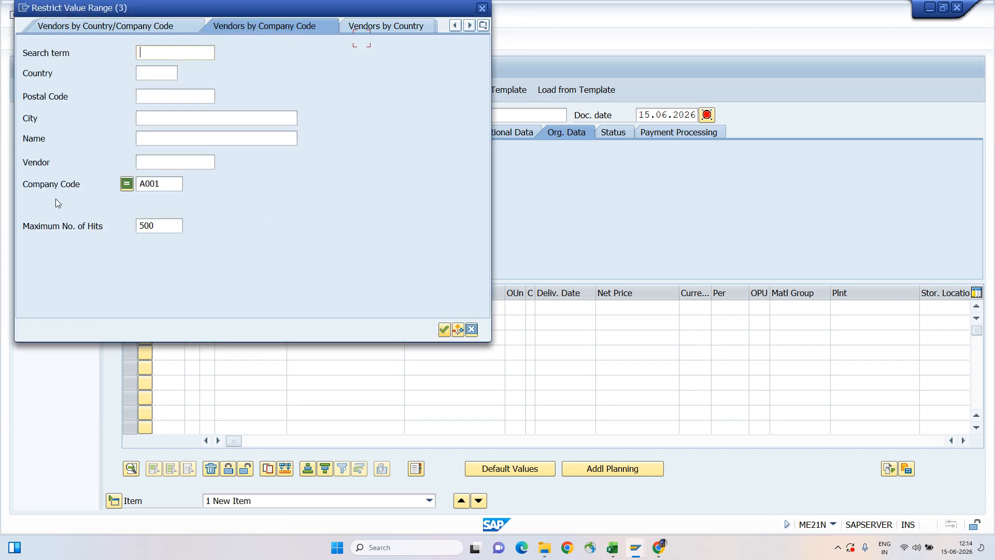
pyautogui.doubleClick(171, 187)
pyautogui.click(171, 163)
pyautogui.press('Return')
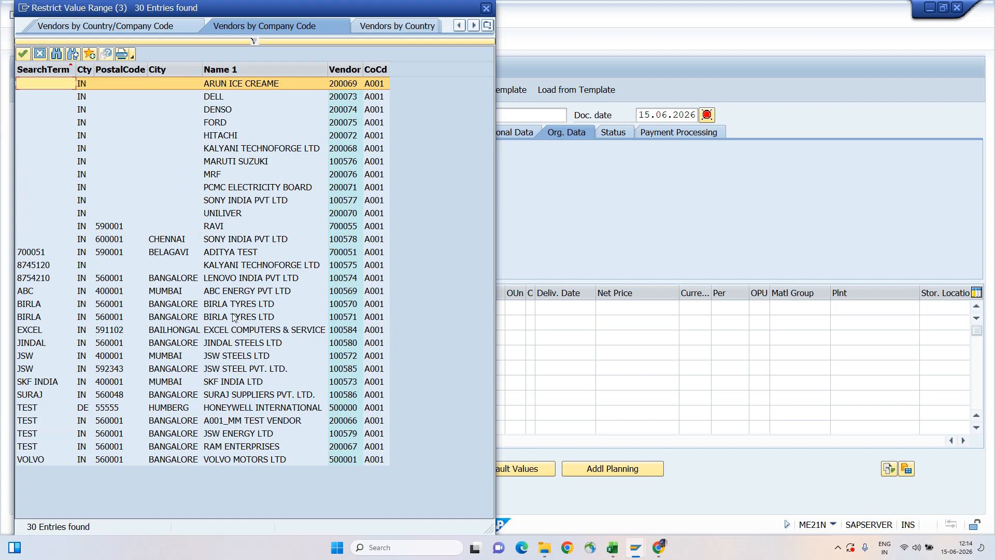
pyautogui.click(248, 305)
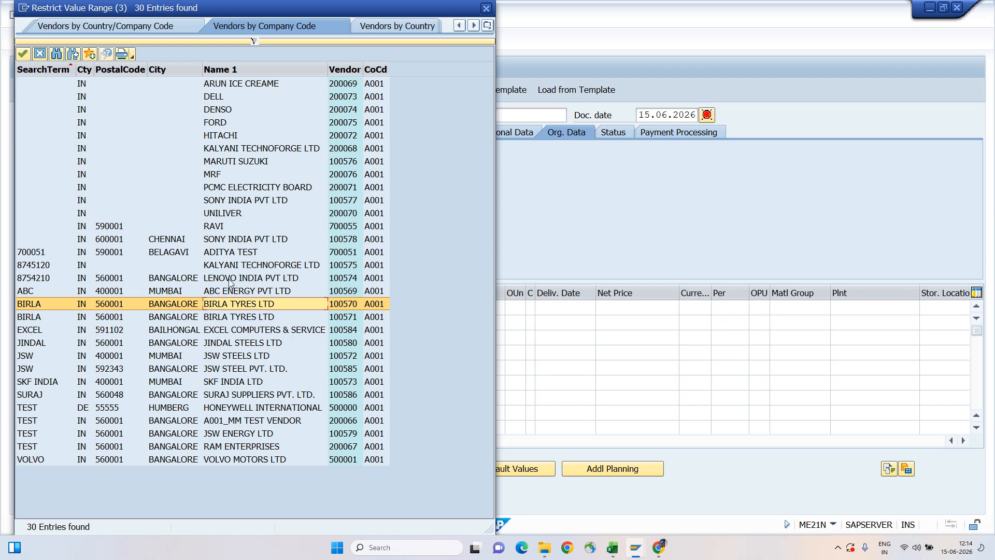
# Switch the vendor search to Vendors: Purchasing and list the vendors of purchasing organization A100
pyautogui.click(253, 41)
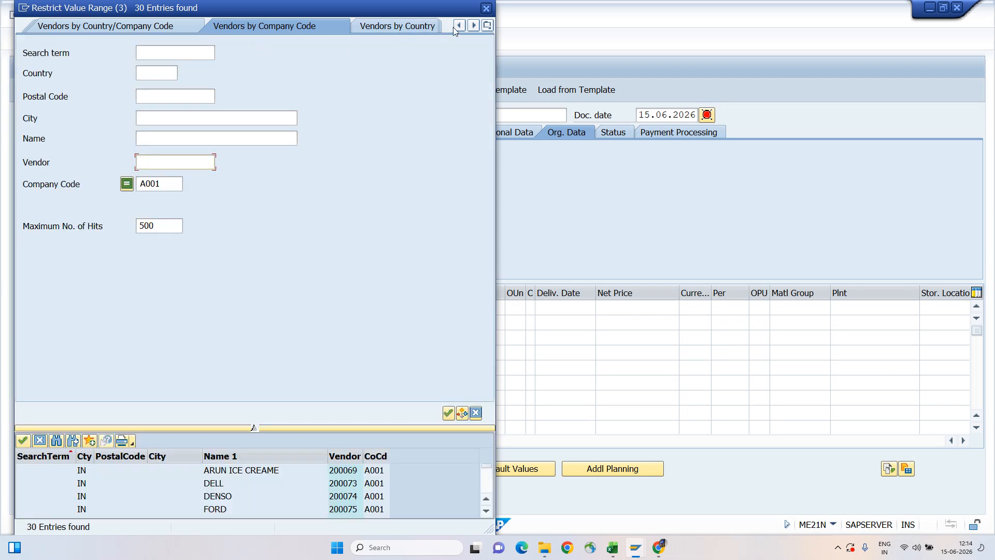
pyautogui.click(487, 26)
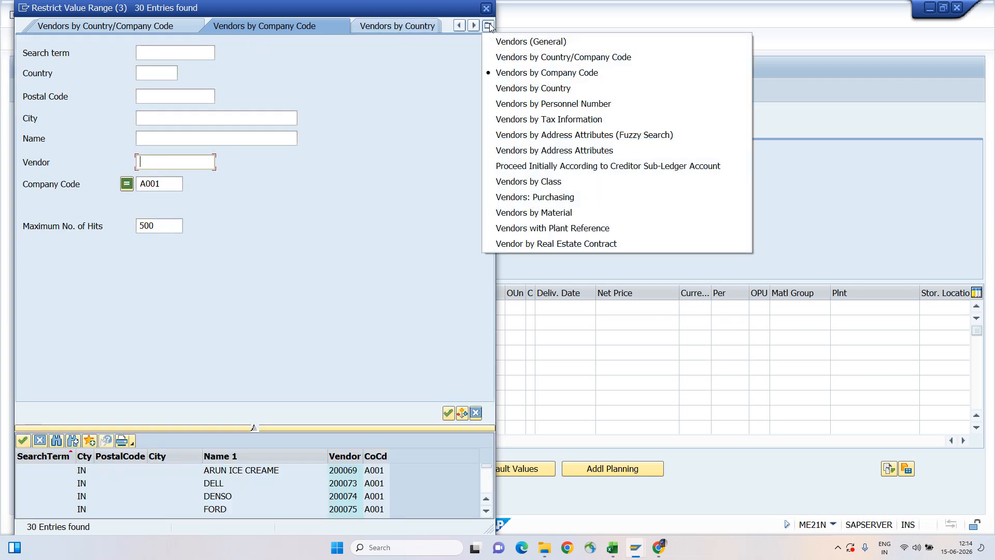
pyautogui.click(553, 199)
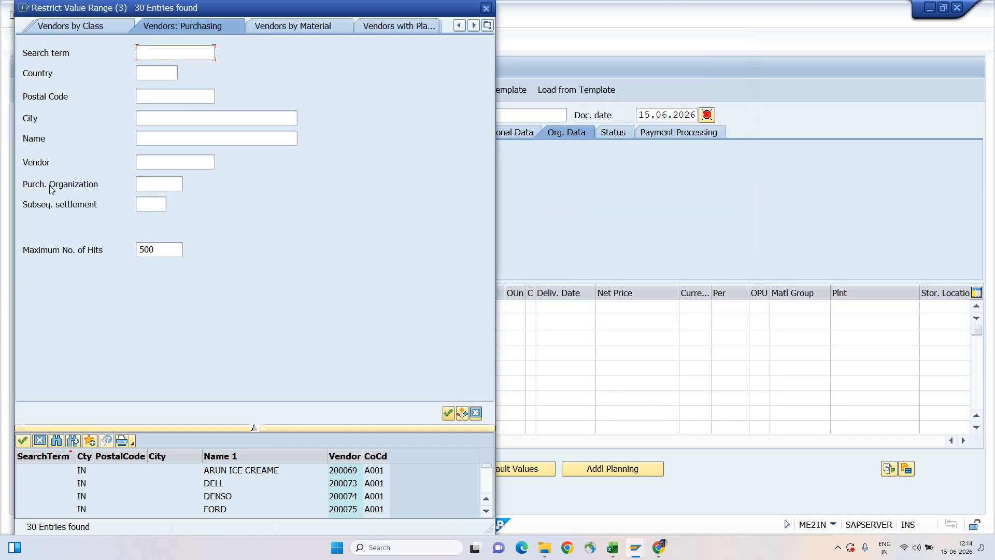
pyautogui.click(144, 182)
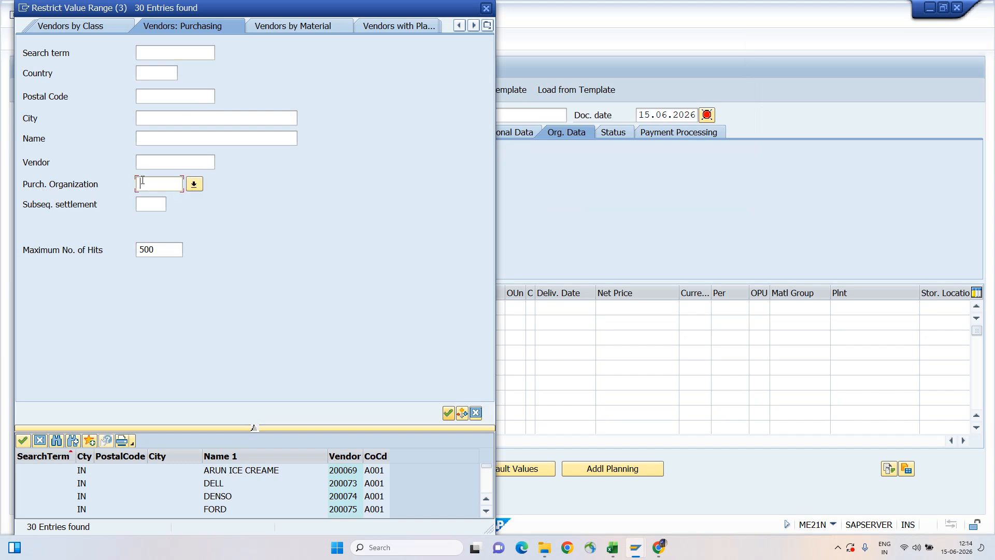
pyautogui.write('A100')
pyautogui.press('Return')
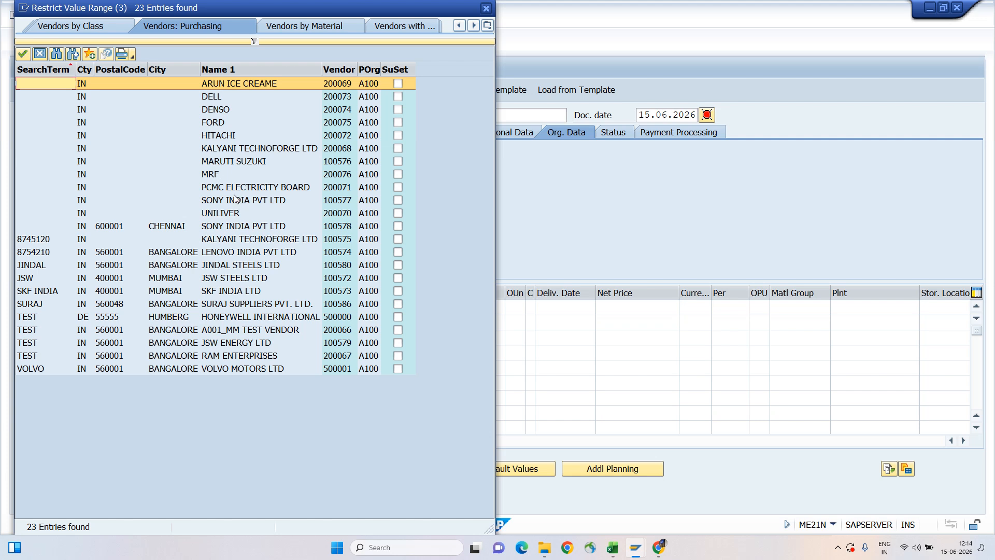
# Choose MRF from the vendor list as the purchase order's vendor and confirm it
pyautogui.click(209, 174)
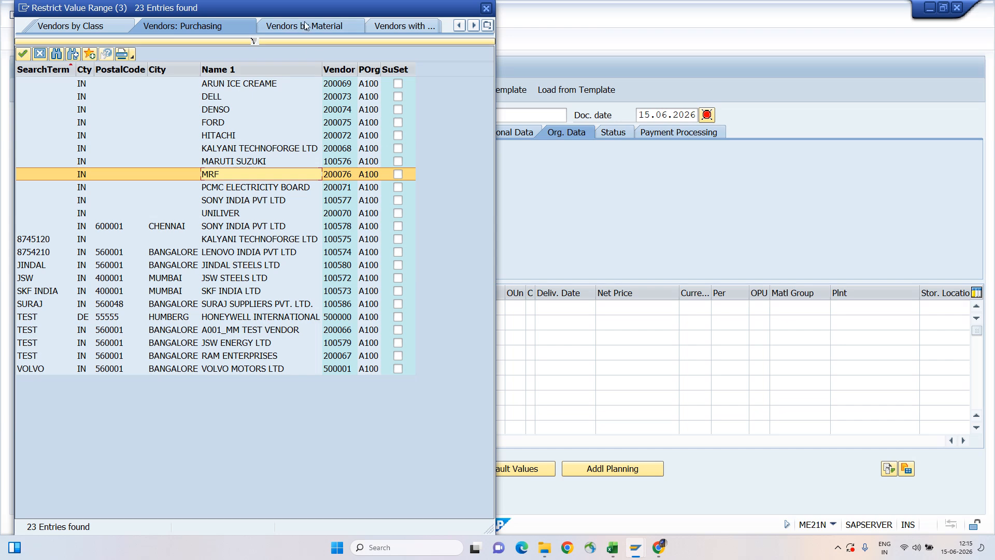
pyautogui.moveTo(311, 12); pyautogui.dragTo(399, 23)
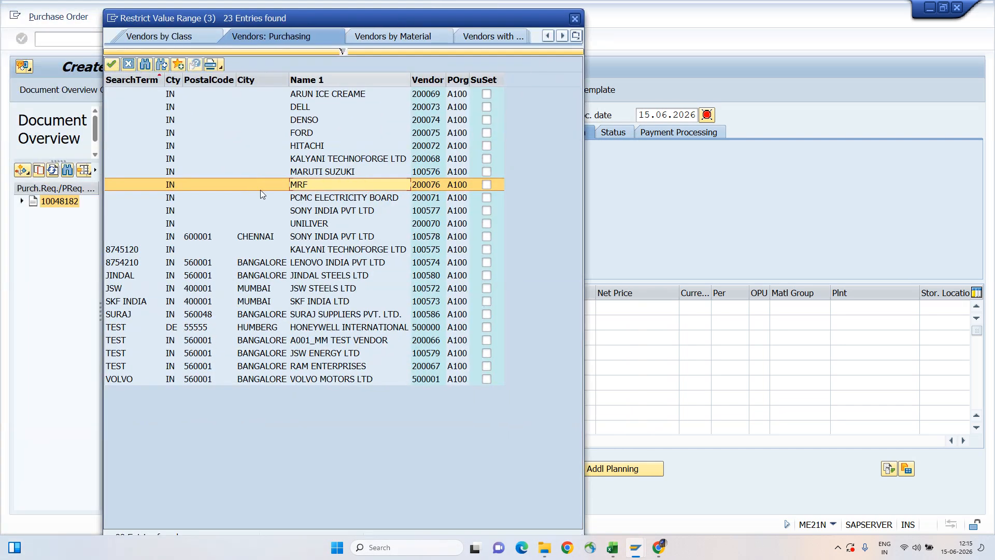
pyautogui.doubleClick(309, 184)
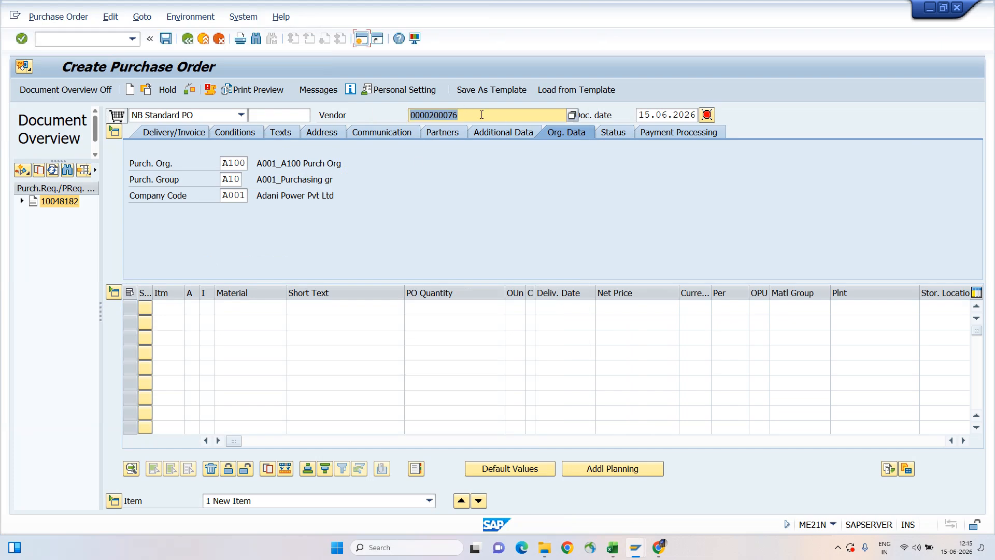
pyautogui.press('Return')
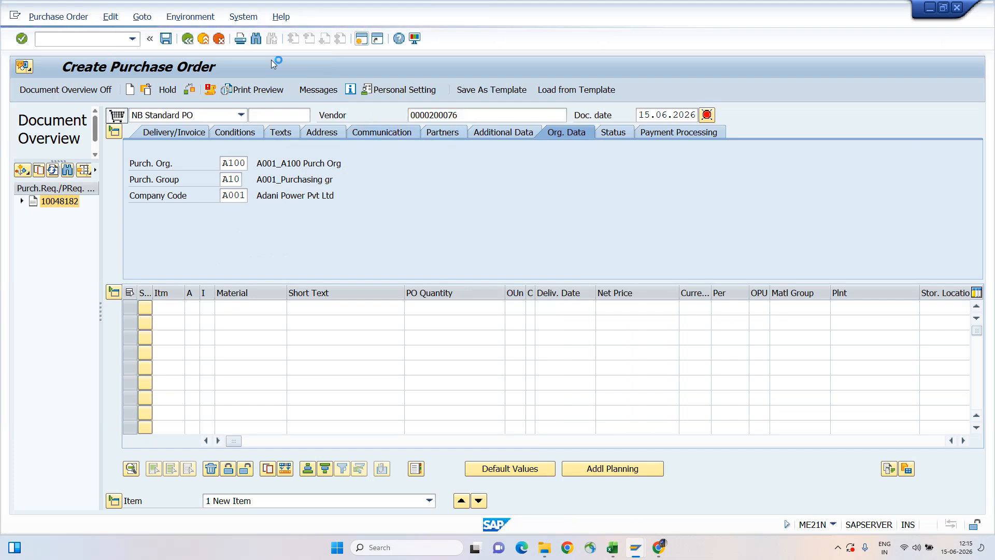
pyautogui.click(680, 306)
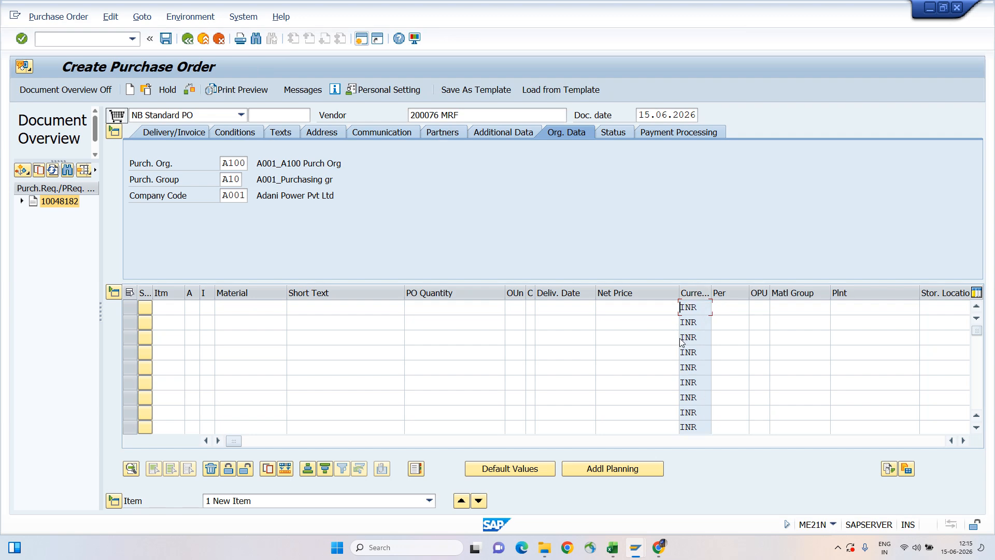
# Check the header's delivery and invoice terms, and adopt the overview's requisition into the MRF purchase order again
pyautogui.click(182, 133)
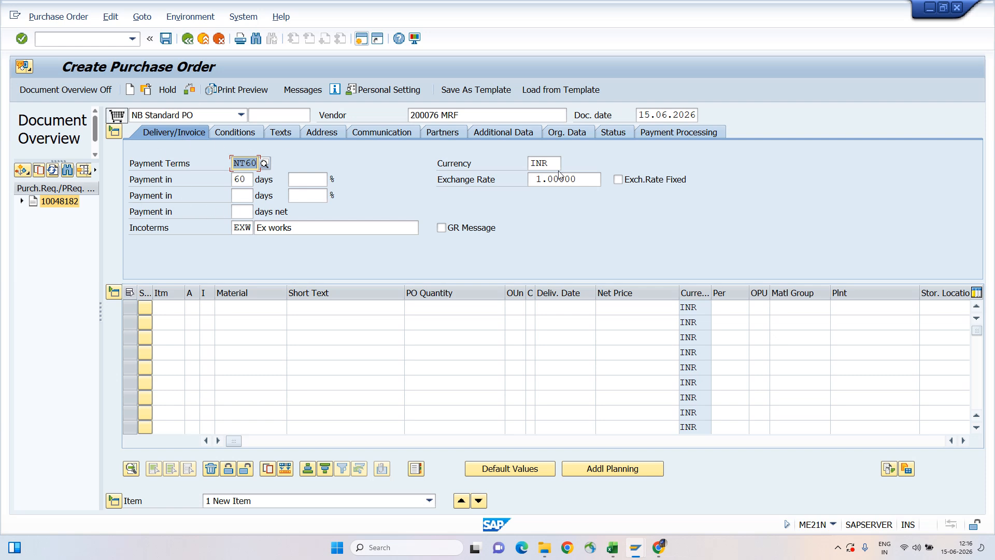
pyautogui.click(437, 115)
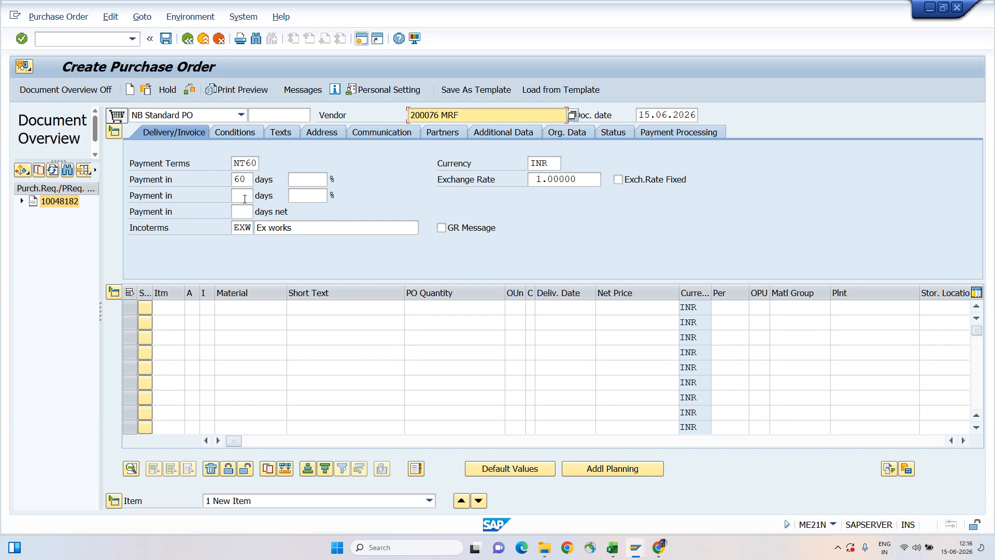
pyautogui.click(58, 203)
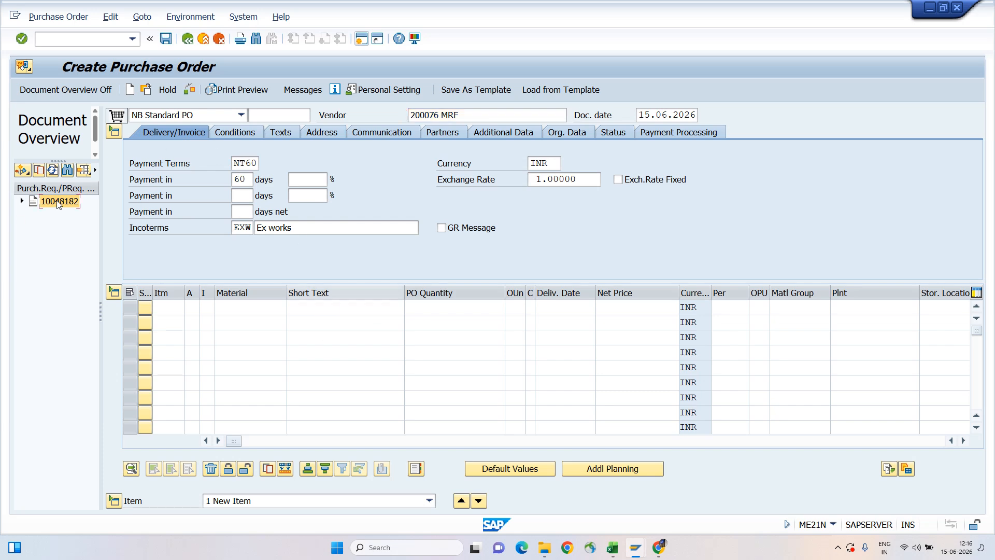
pyautogui.click(39, 171)
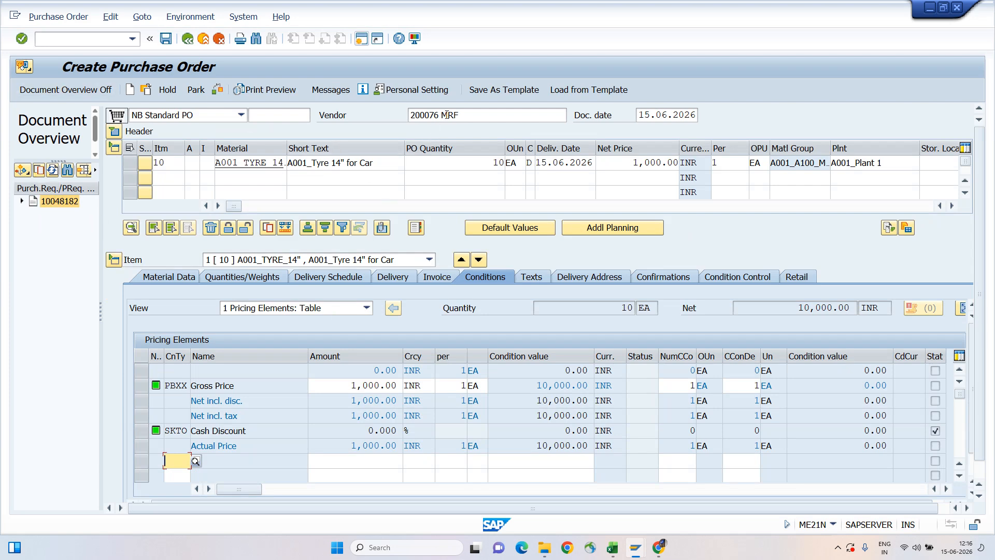
pyautogui.click(54, 204)
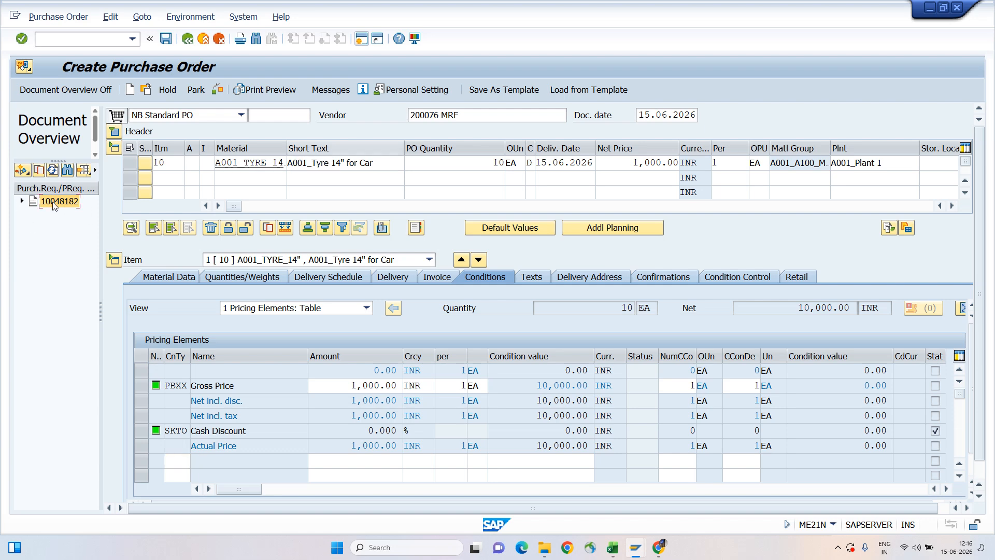
pyautogui.moveTo(458, 115); pyautogui.dragTo(409, 115)
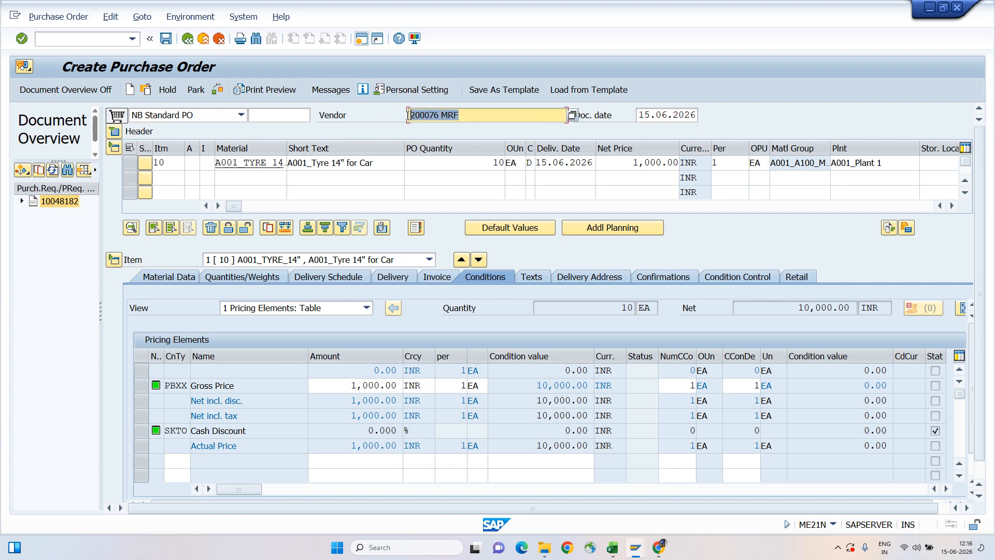
pyautogui.click(408, 115)
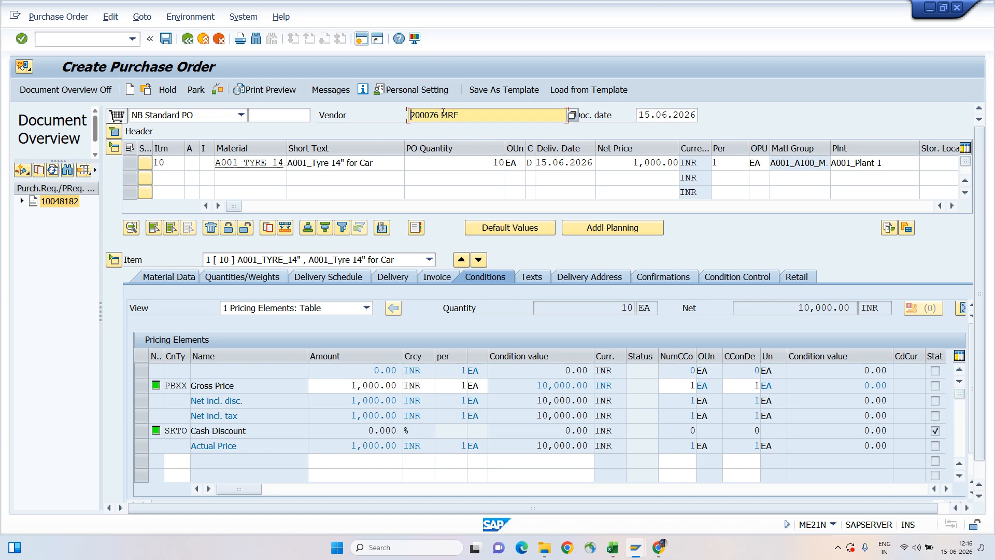
# Review the purchase order's vendor and the tyre item's material, short text, quantity, delivery date and net price
pyautogui.moveTo(459, 114); pyautogui.dragTo(409, 115)
pyautogui.click(407, 114)
pyautogui.click(369, 163)
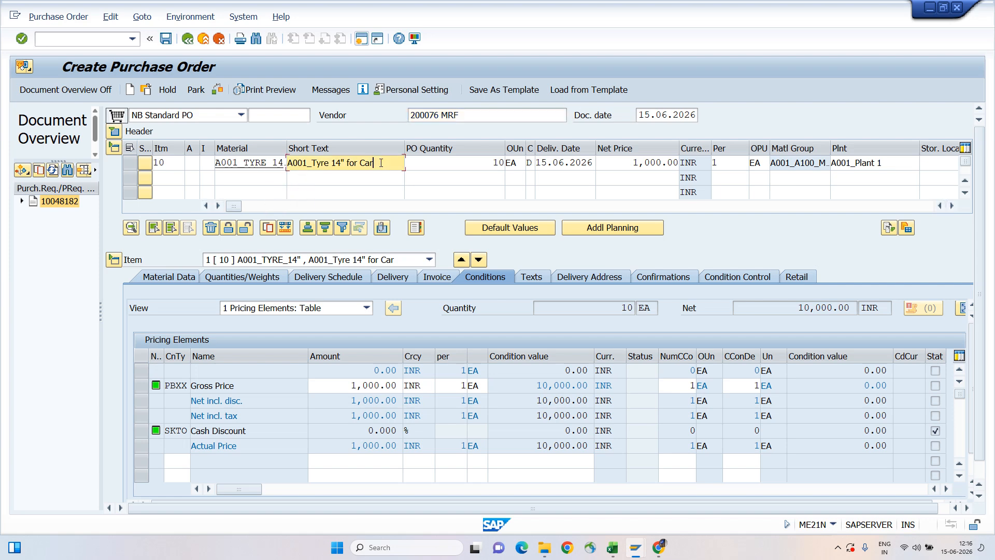
pyautogui.click(241, 162)
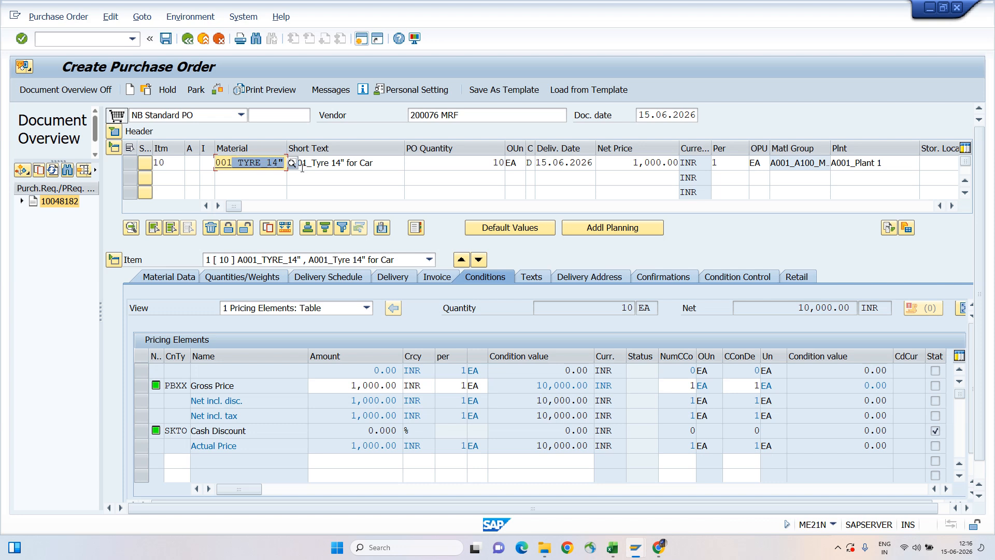
pyautogui.moveTo(284, 162); pyautogui.dragTo(177, 163)
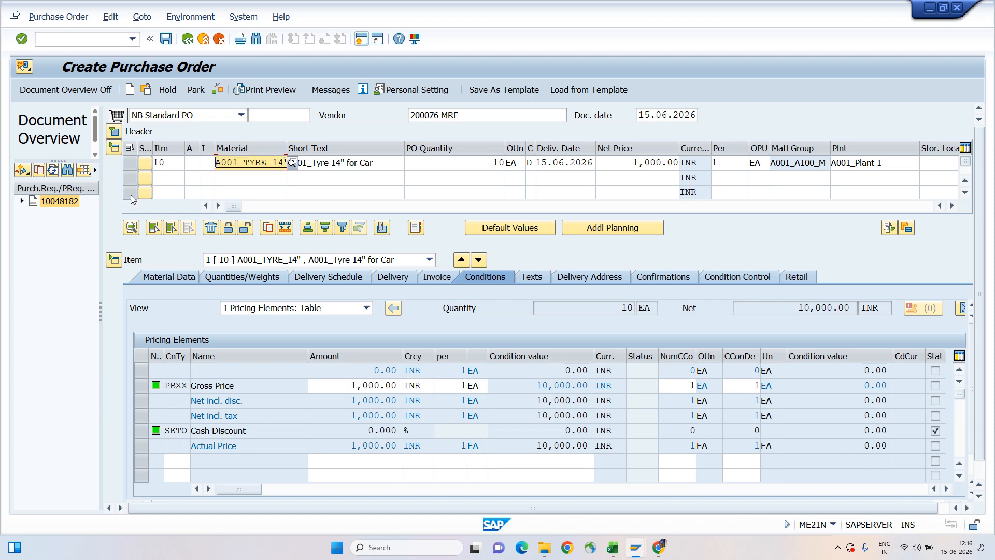
pyautogui.press('Tab')
pyautogui.click(498, 164)
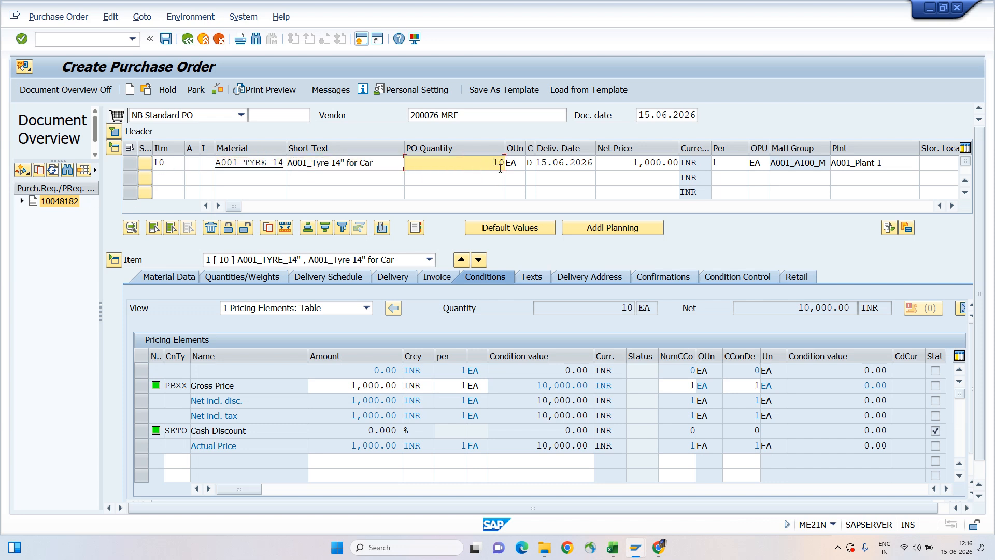
pyautogui.moveTo(540, 164); pyautogui.dragTo(684, 165)
pyautogui.click(614, 164)
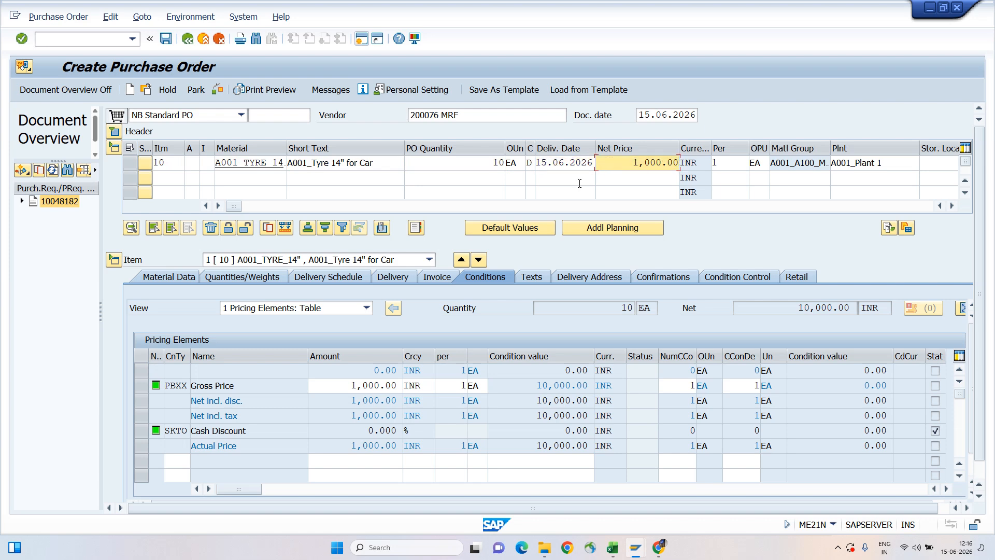
# Recheck the combination of vendor MRF, the tyre material and its net price in the purchase order
pyautogui.click(254, 163)
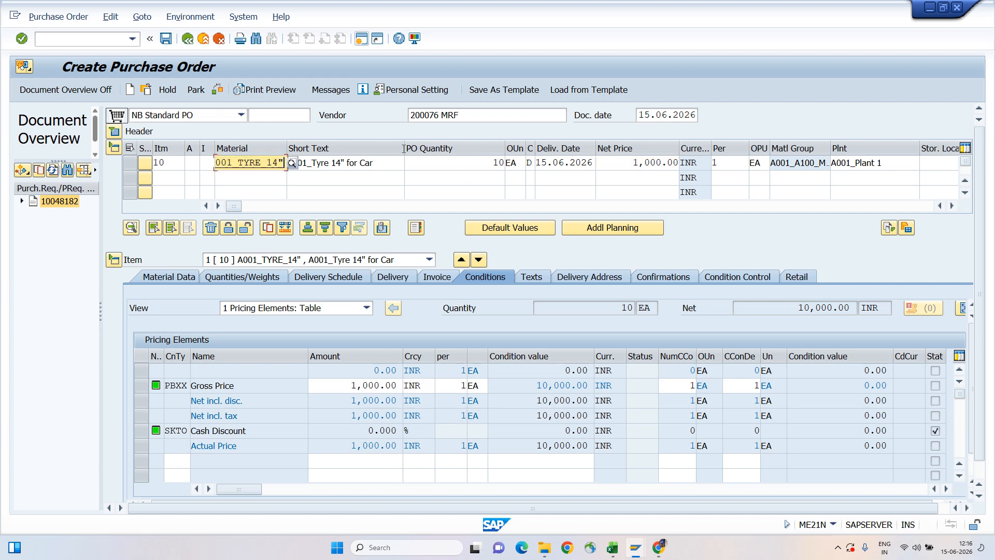
pyautogui.click(484, 117)
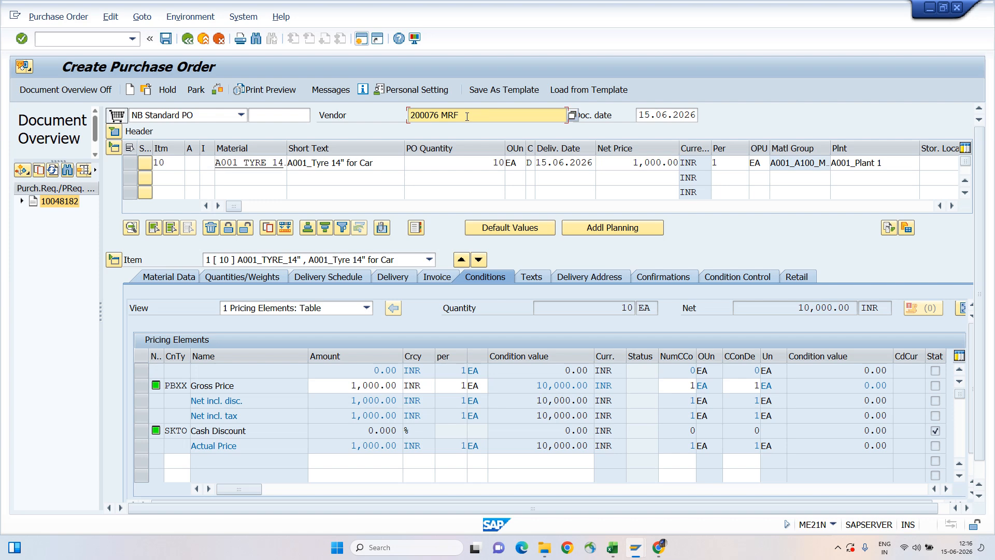
pyautogui.moveTo(460, 115); pyautogui.dragTo(408, 115)
pyautogui.click(415, 115)
pyautogui.moveTo(273, 160); pyautogui.dragTo(210, 162)
pyautogui.click(209, 163)
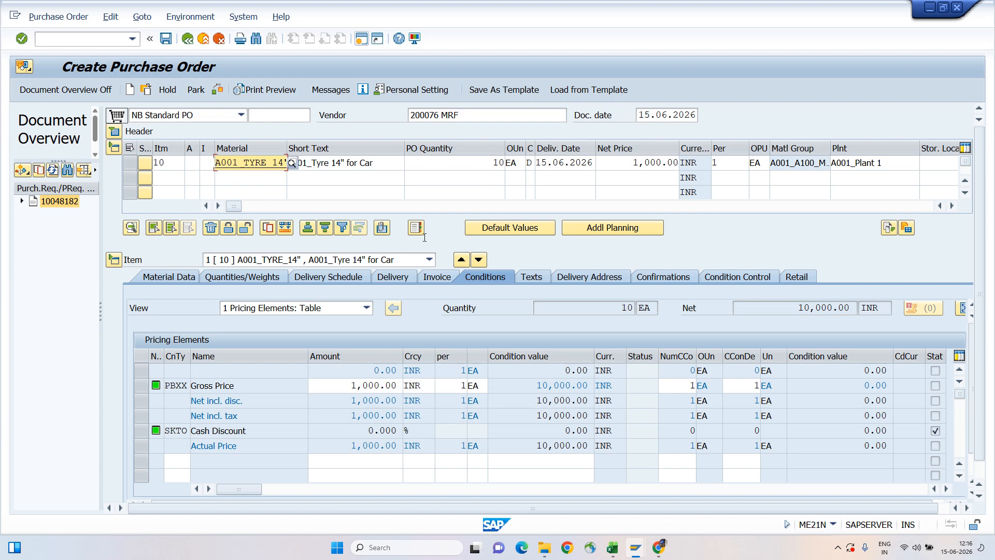
pyautogui.moveTo(631, 164); pyautogui.dragTo(689, 165)
pyautogui.click(640, 163)
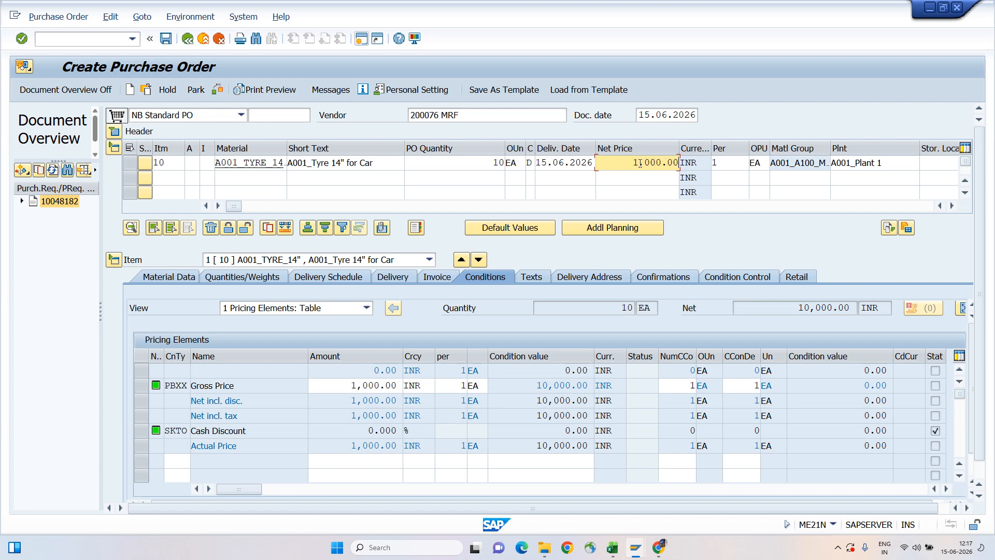
# Examine the tyre item's remaining columns, from plant and requisitioner through to the purchase requisition reference
pyautogui.press('Tab')
pyautogui.press('Tab')
pyautogui.press('Tab')
pyautogui.press('Tab')
pyautogui.press('Tab')
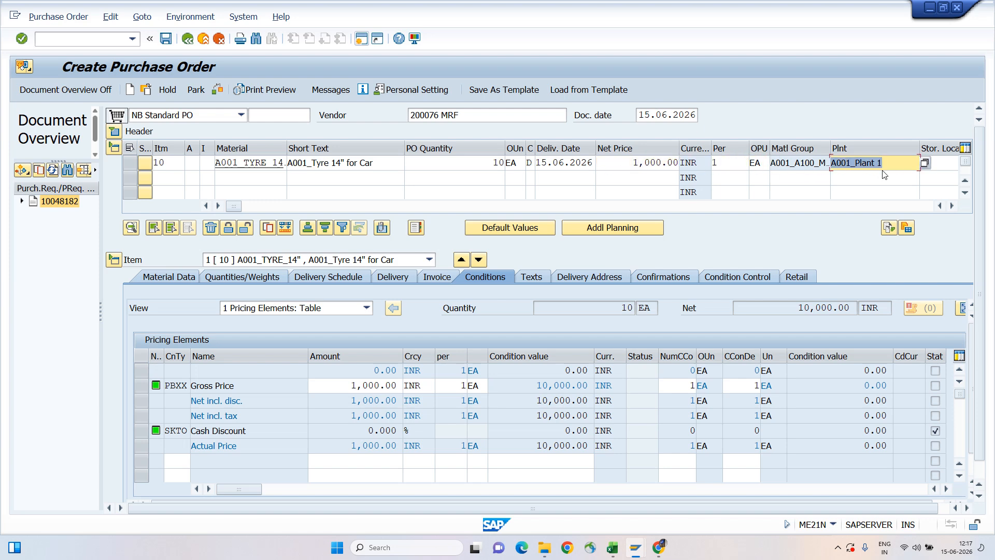
pyautogui.press('Tab')
pyautogui.press('Tab')
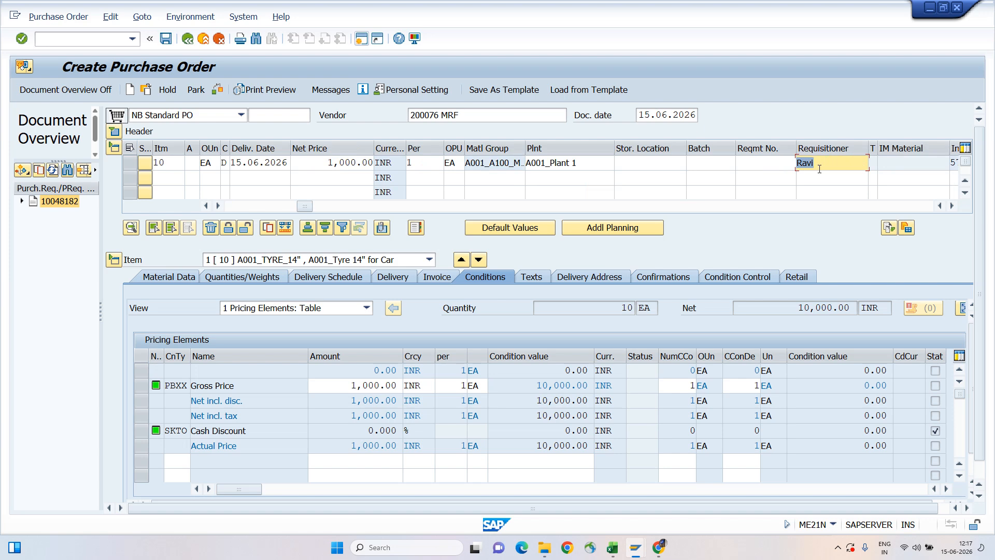
pyautogui.press('Tab')
pyautogui.press('Tab')
pyautogui.press('Tab')
pyautogui.press('Tab')
pyautogui.press('Tab')
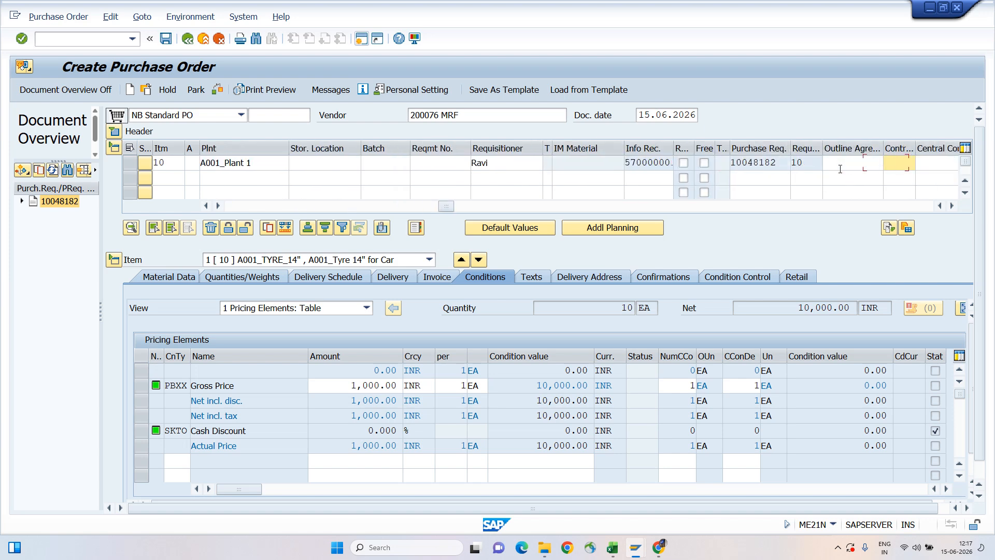
pyautogui.click(781, 164)
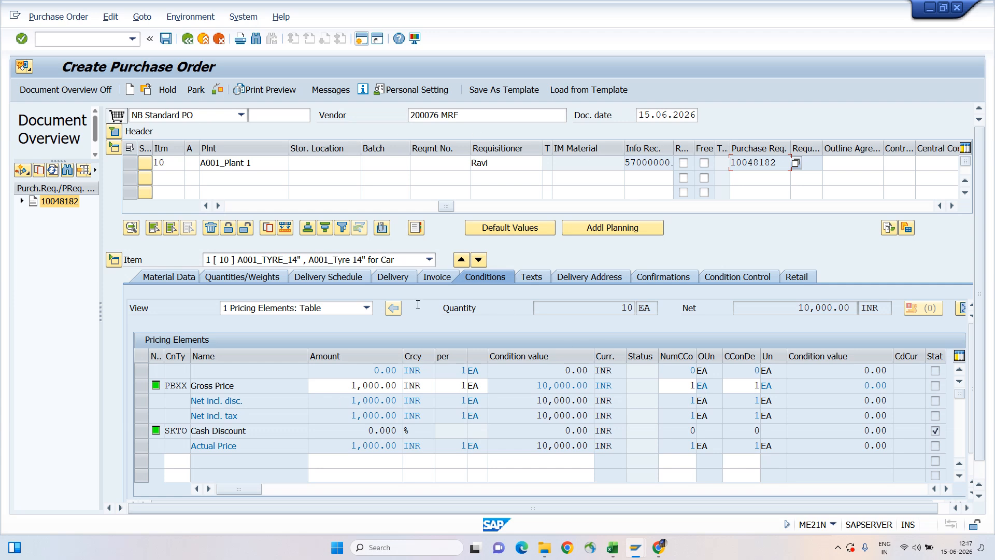
# View the item's material data, then check the MRF purchase order for errors and save it
pyautogui.click(173, 279)
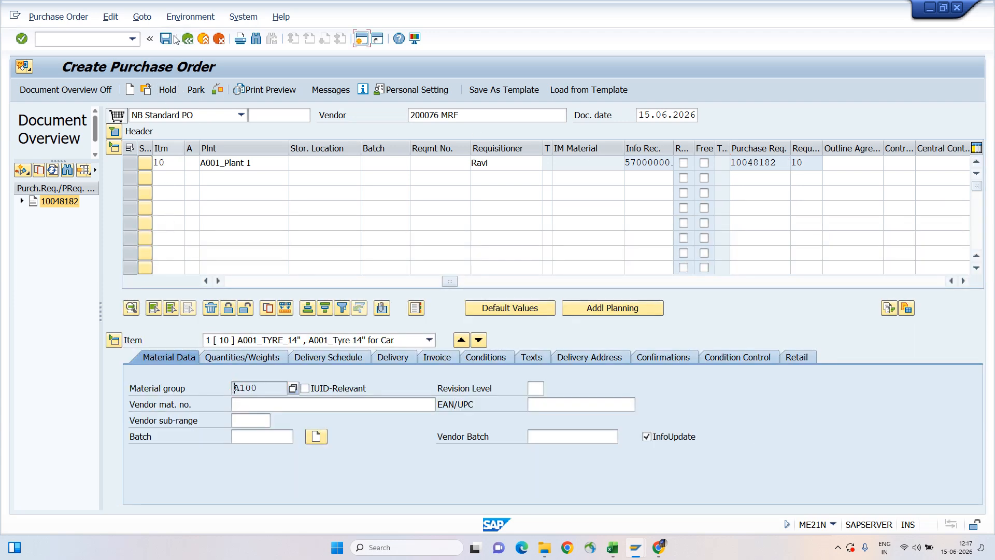
pyautogui.click(217, 91)
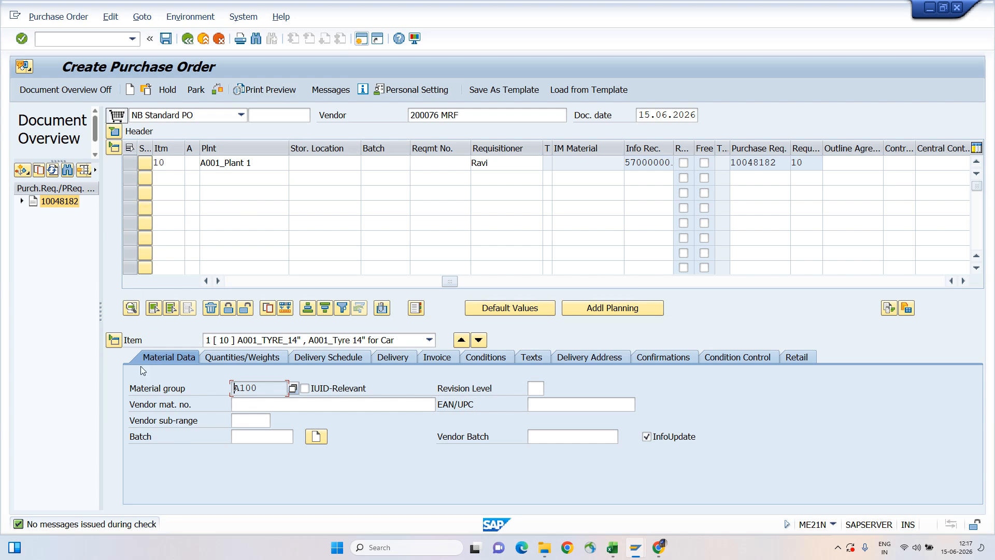
pyautogui.click(166, 39)
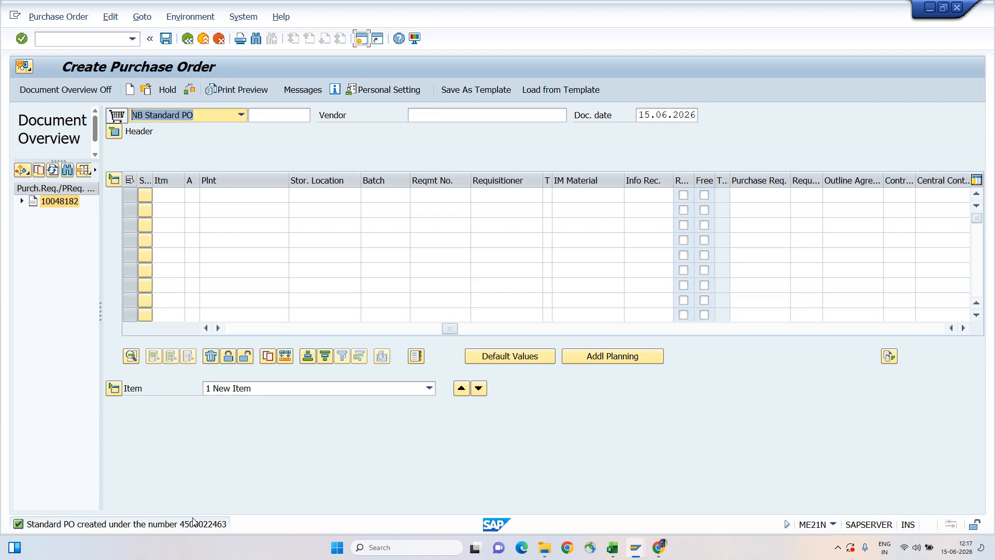
# View the save message's details, highlight the new purchase order's number and close the message window
pyautogui.doubleClick(188, 523)
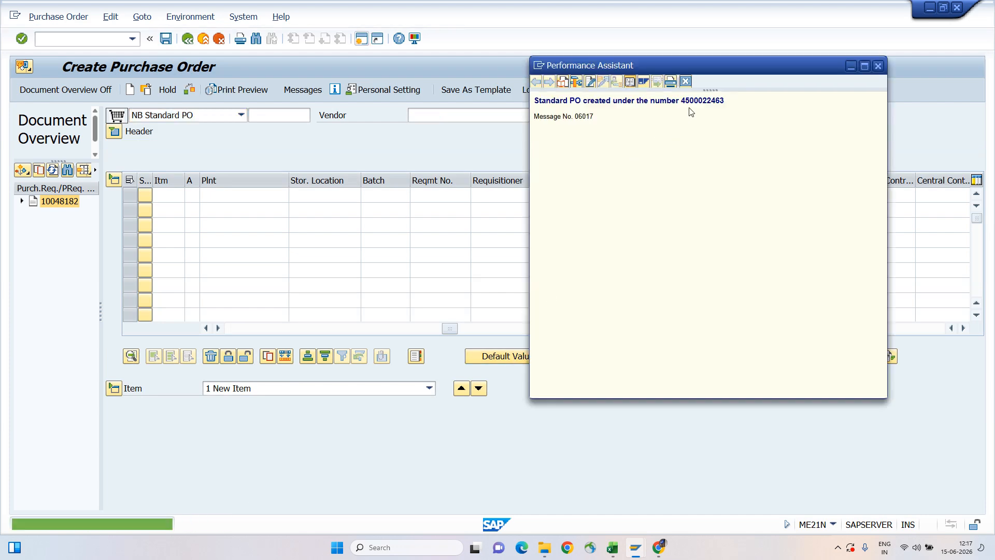
pyautogui.moveTo(680, 100); pyautogui.dragTo(725, 101)
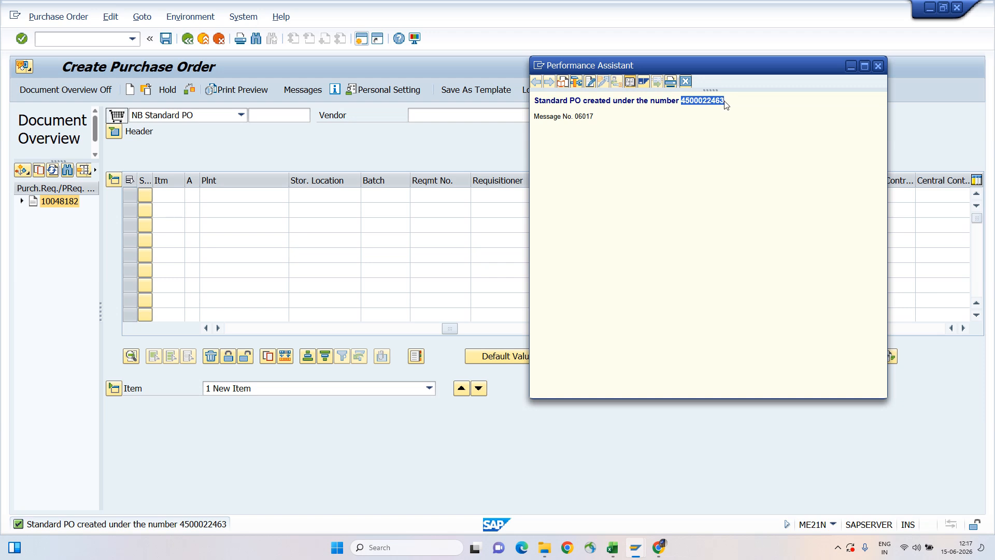
pyautogui.click(686, 82)
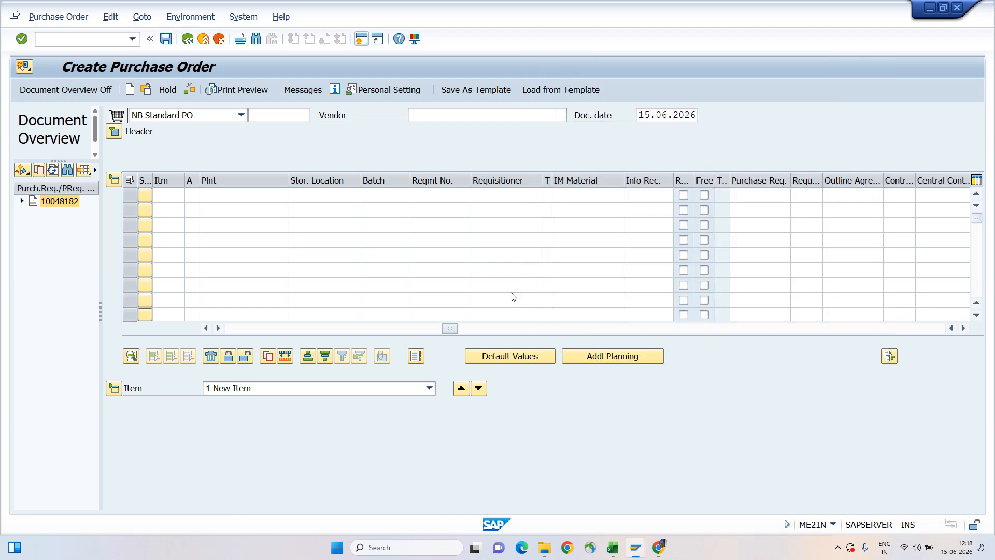